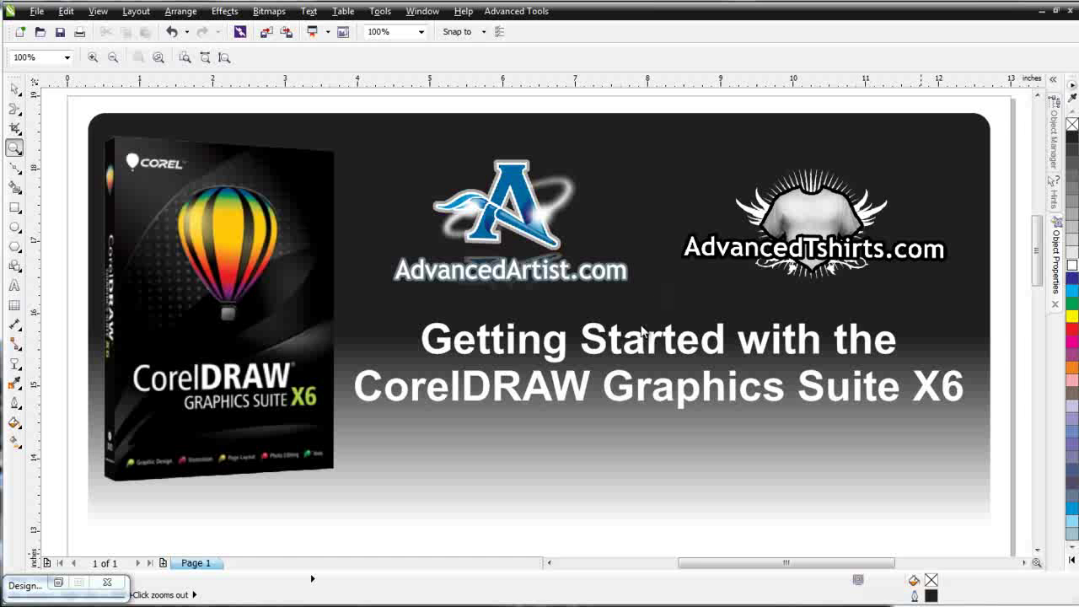
Step: Draw a circle about 3.1 inches in diameter in the empty page area below the title banner
right_click(646, 327)
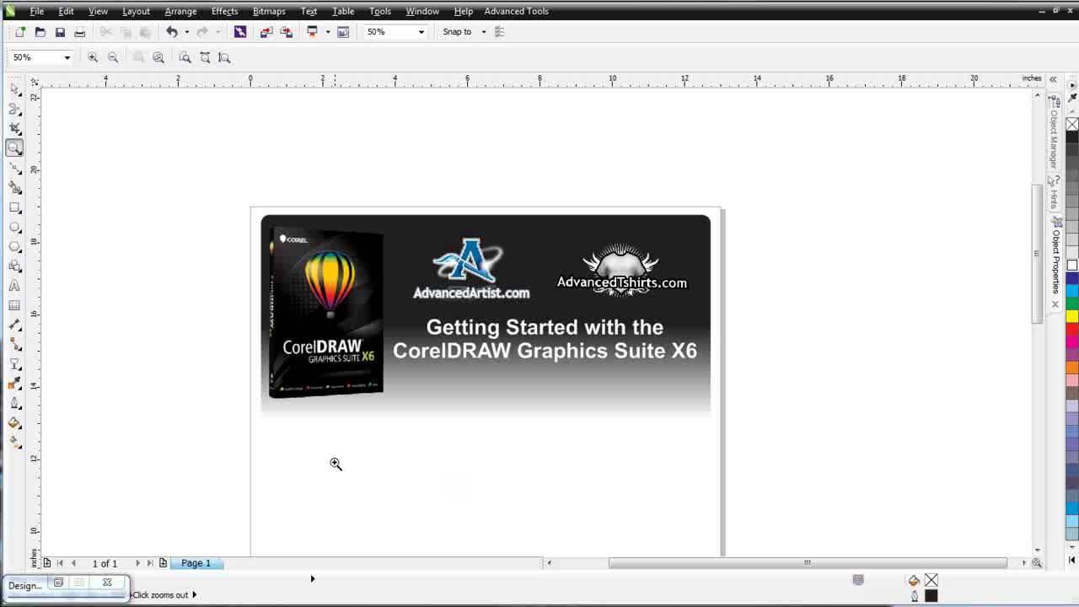
scroll(269, 430, down, 1)
drag(268, 391, 714, 546)
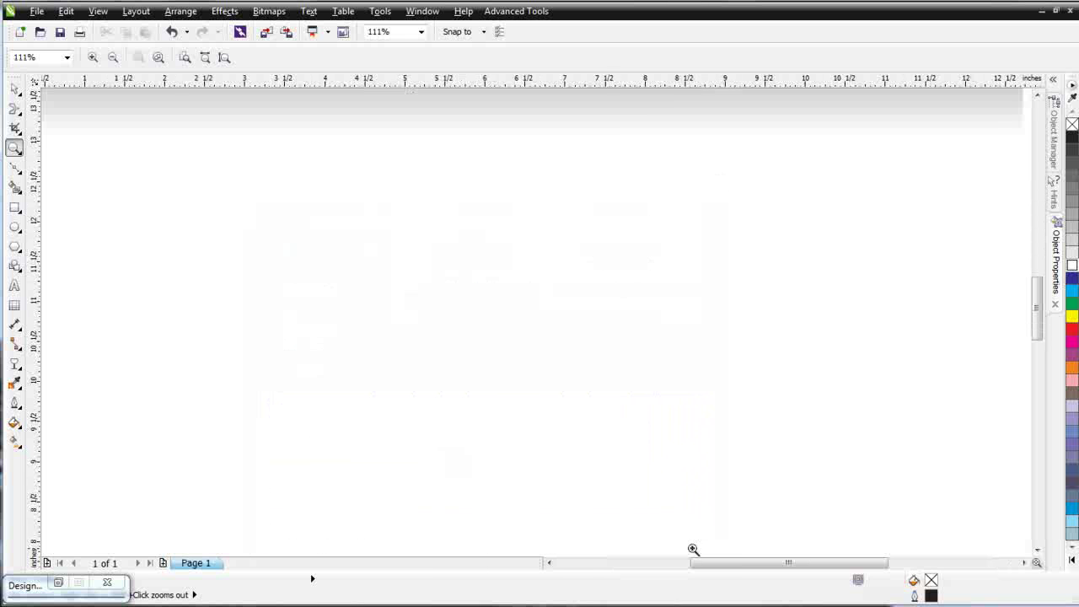
click(15, 228)
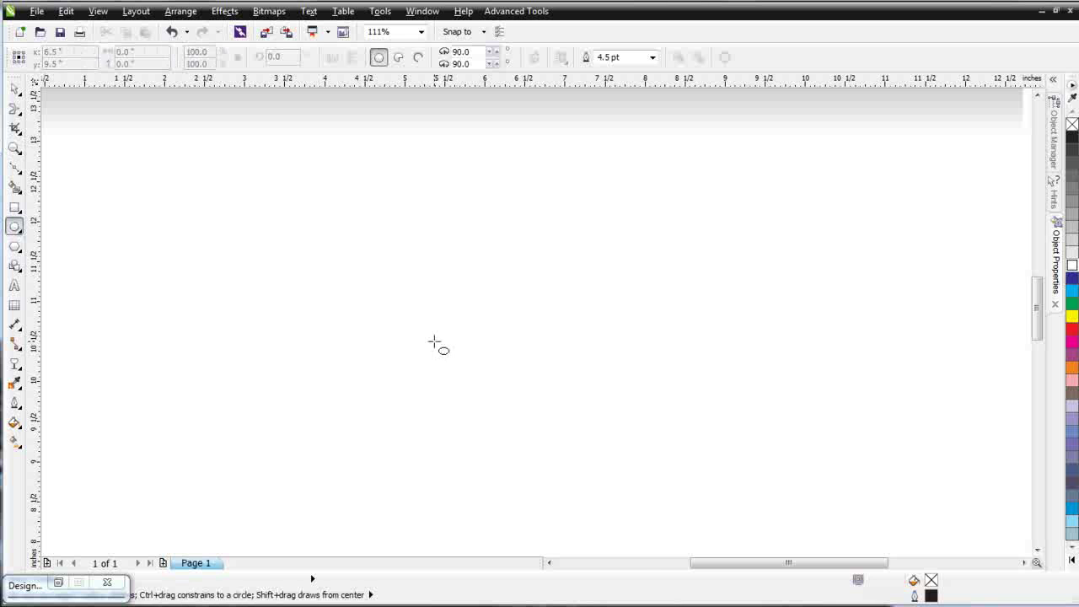
drag(473, 354, 563, 478)
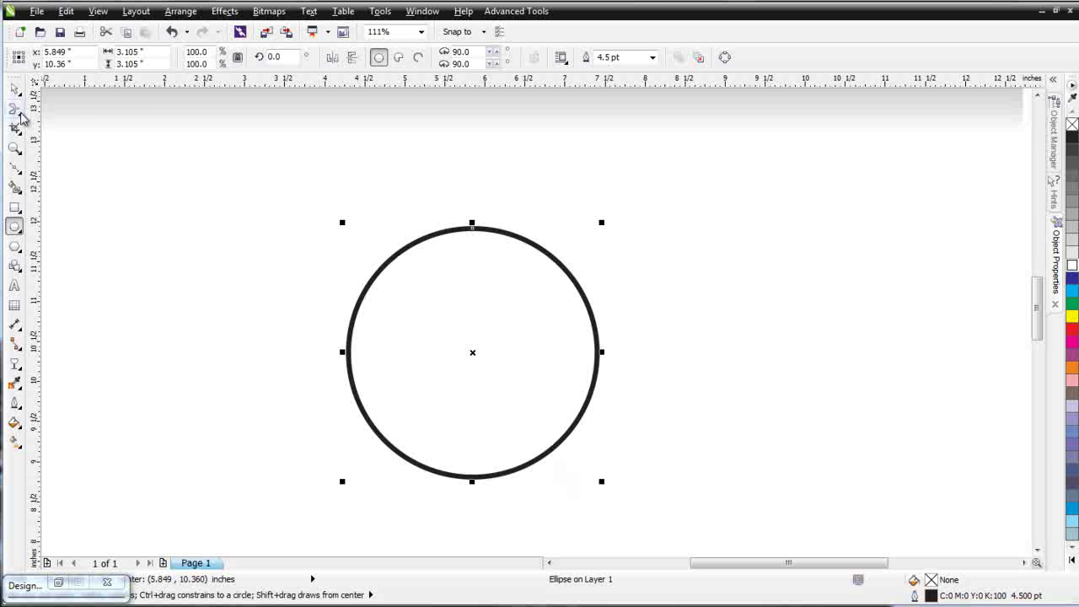
Step: Activate the Smear tool and enlarge its nib radius to 1.621 inches
click(20, 114)
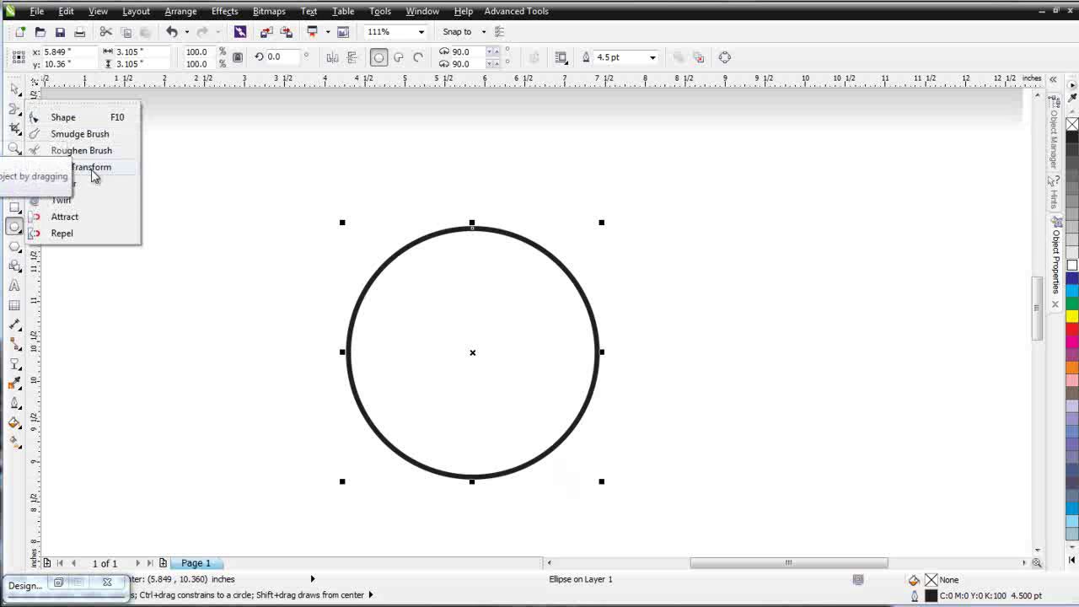
click(63, 183)
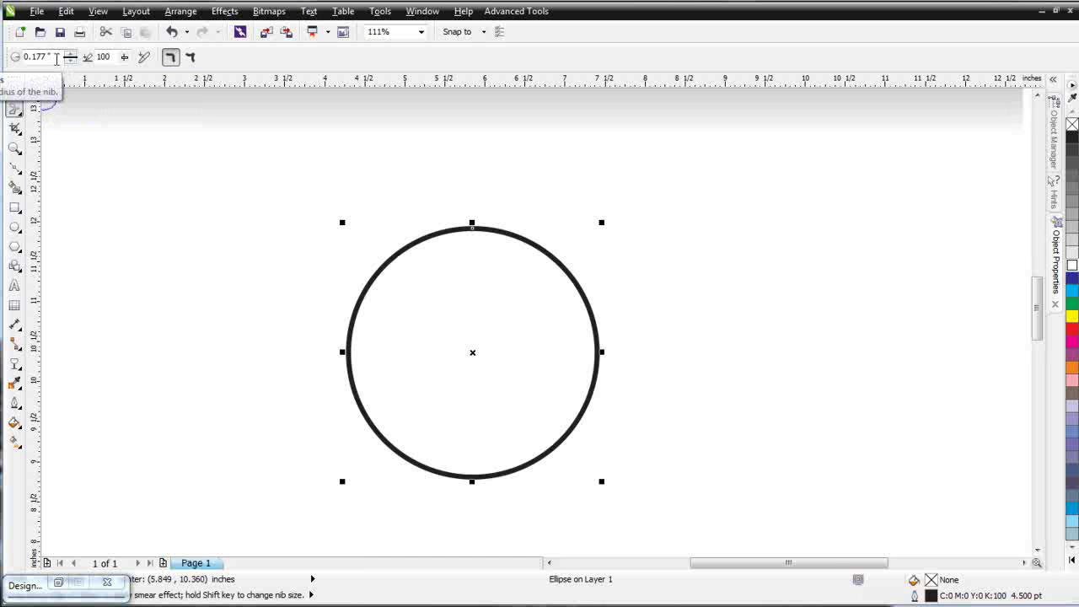
drag(70, 56, 75, 33)
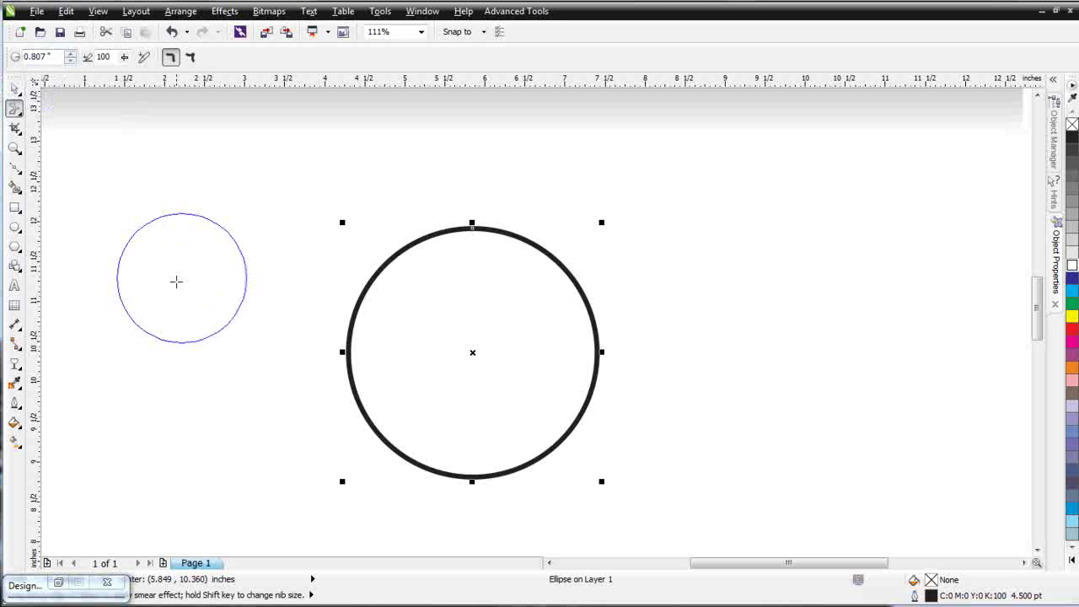
mouse_move(188, 353)
mouse_down()
mouse_move(264, 248)
mouse_move(231, 308)
mouse_move(231, 205)
mouse_move(231, 284)
mouse_move(237, 222)
mouse_move(236, 234)
mouse_up()
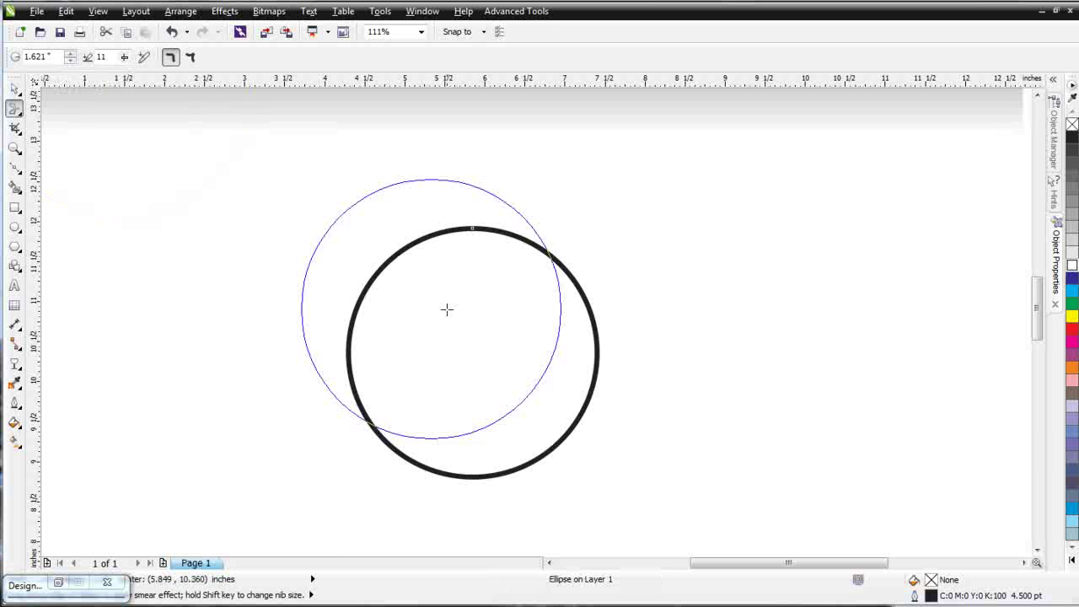
Step: Try pulling the circle's right side outward with smooth Smear at pressure 100, and undo the strokes while keeping the circle
drag(541, 354, 725, 335)
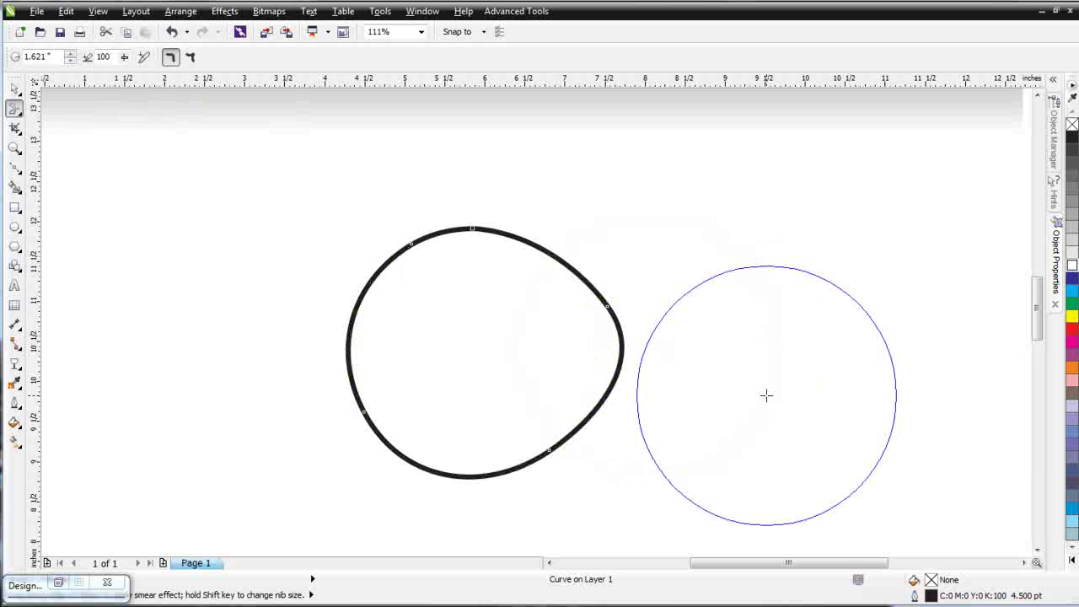
mouse_move(494, 354)
mouse_down()
mouse_move(726, 353)
mouse_move(910, 331)
mouse_up()
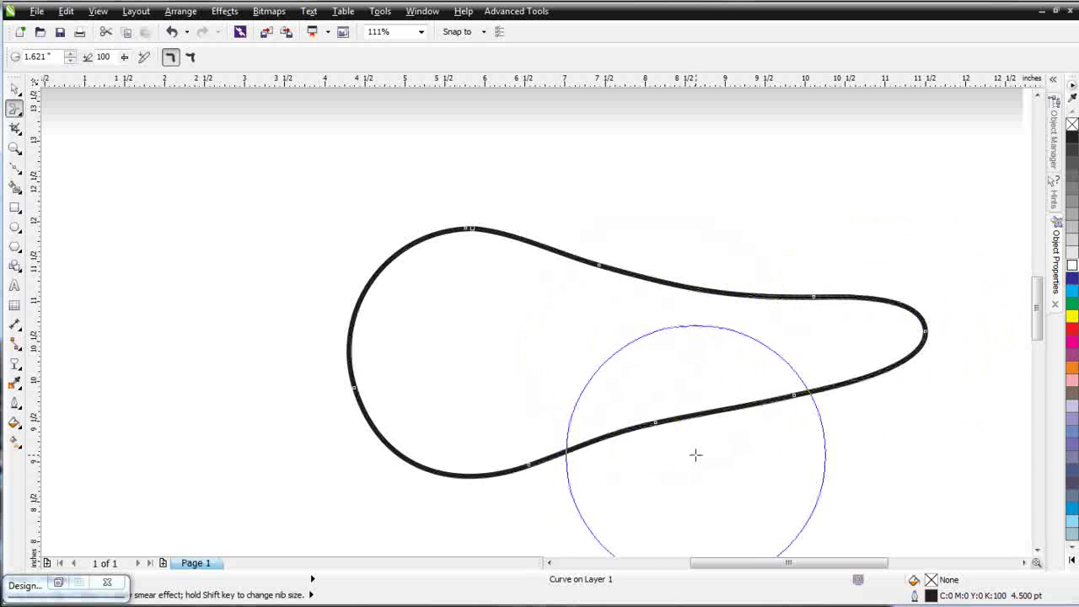
key(ctrl+z)
key(ctrl+z)
key(ctrl+z)
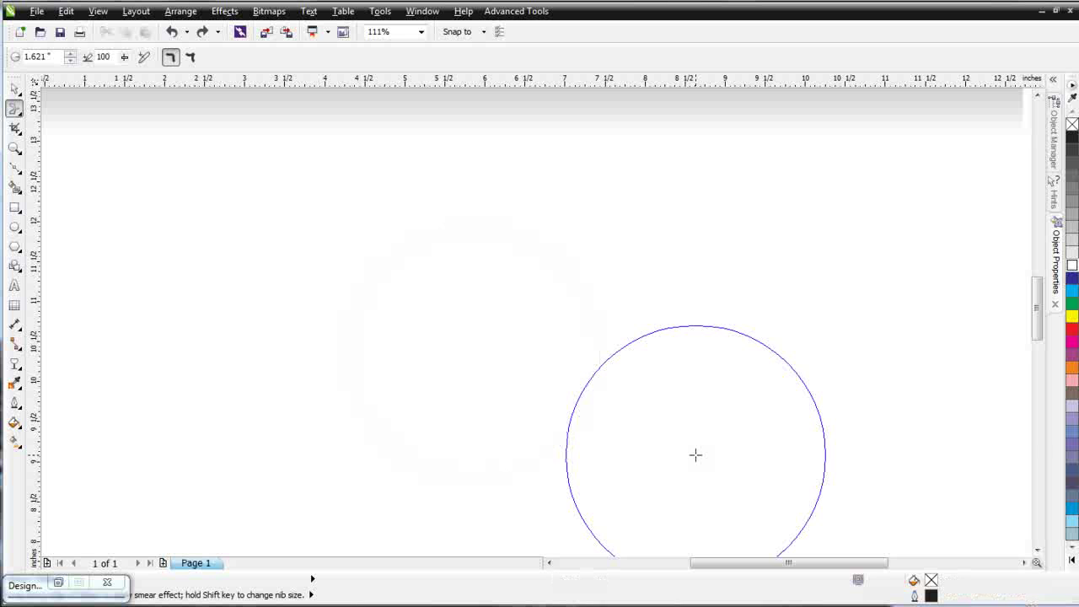
key(ctrl+shift+z)
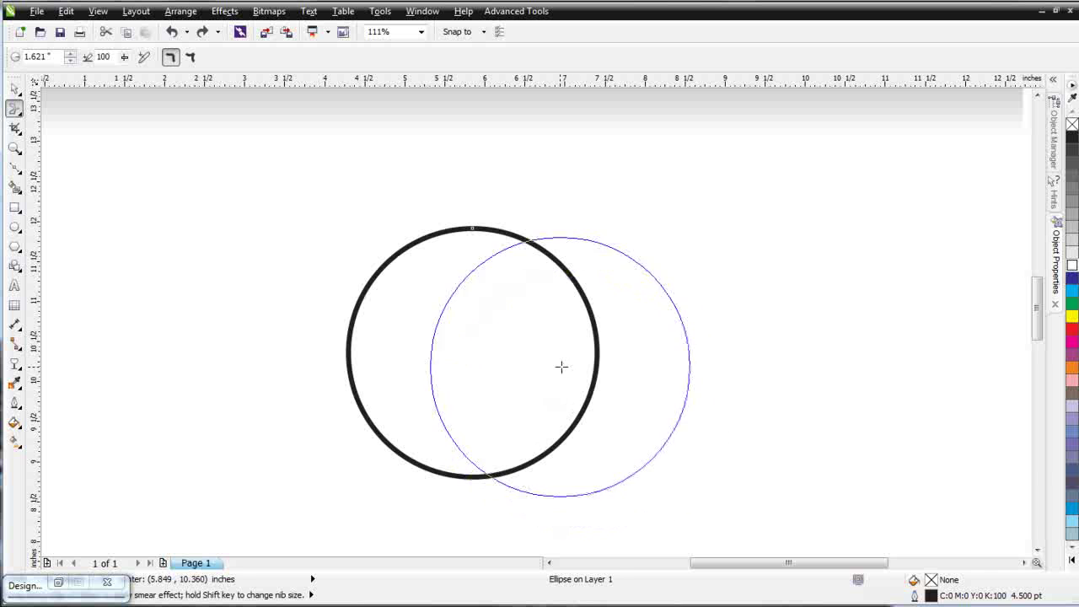
Step: Try stretching the circle's right side to a sharp tip with pointy Smear, and undo both strokes
mouse_move(547, 362)
mouse_down()
mouse_move(604, 368)
mouse_move(713, 349)
mouse_move(762, 359)
mouse_move(780, 345)
mouse_up()
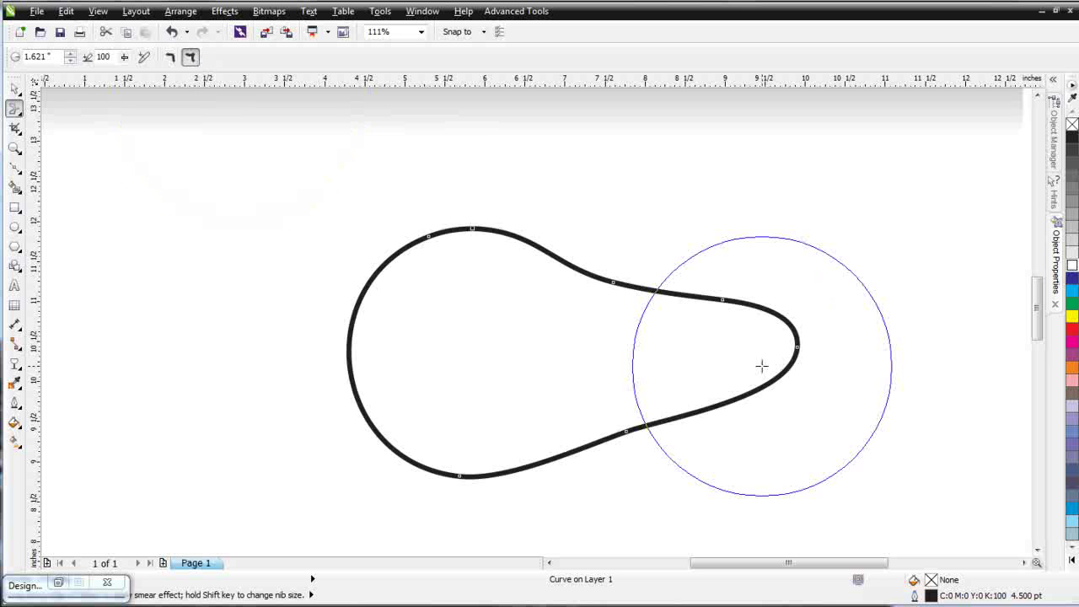
mouse_move(758, 357)
mouse_down()
mouse_move(816, 349)
mouse_move(873, 361)
mouse_move(974, 315)
mouse_up()
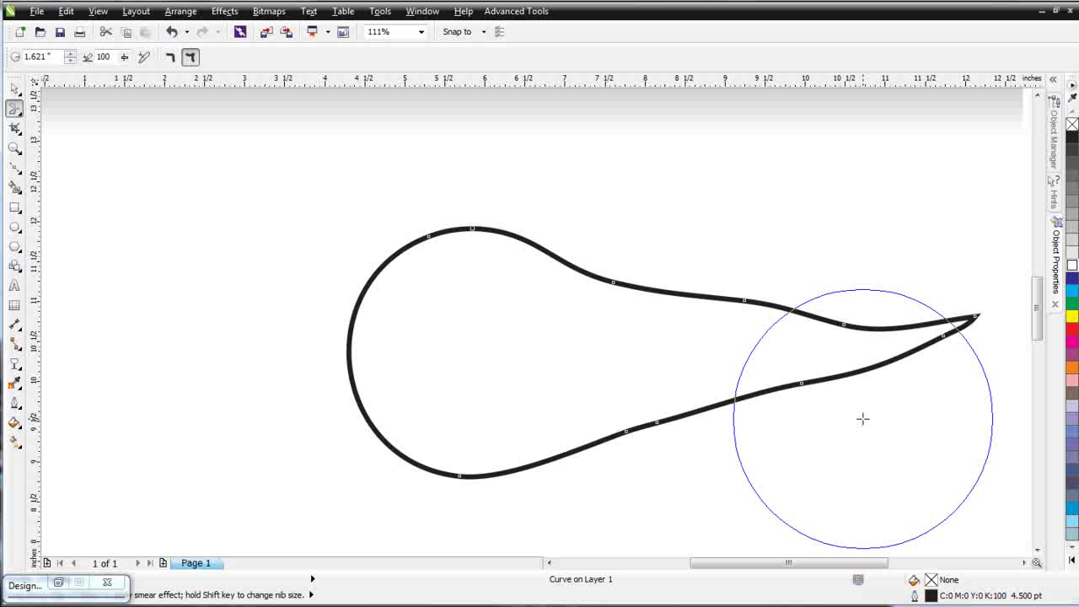
key(ctrl+z)
key(ctrl+z)
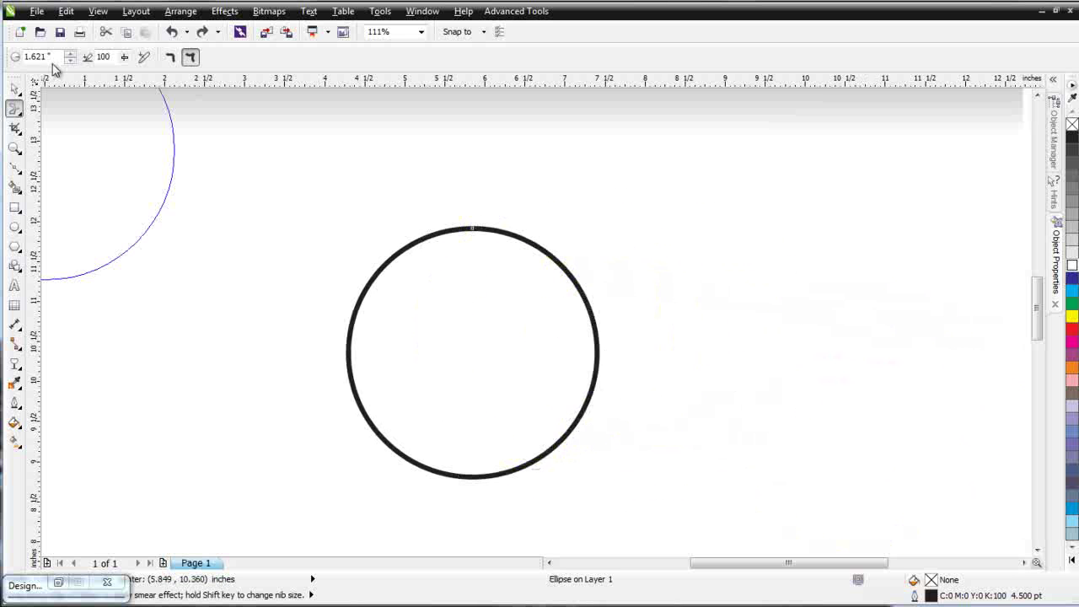
Step: Switch back to smooth Smear, try stretching the circle's right side into a rounded tip, and undo it
click(170, 59)
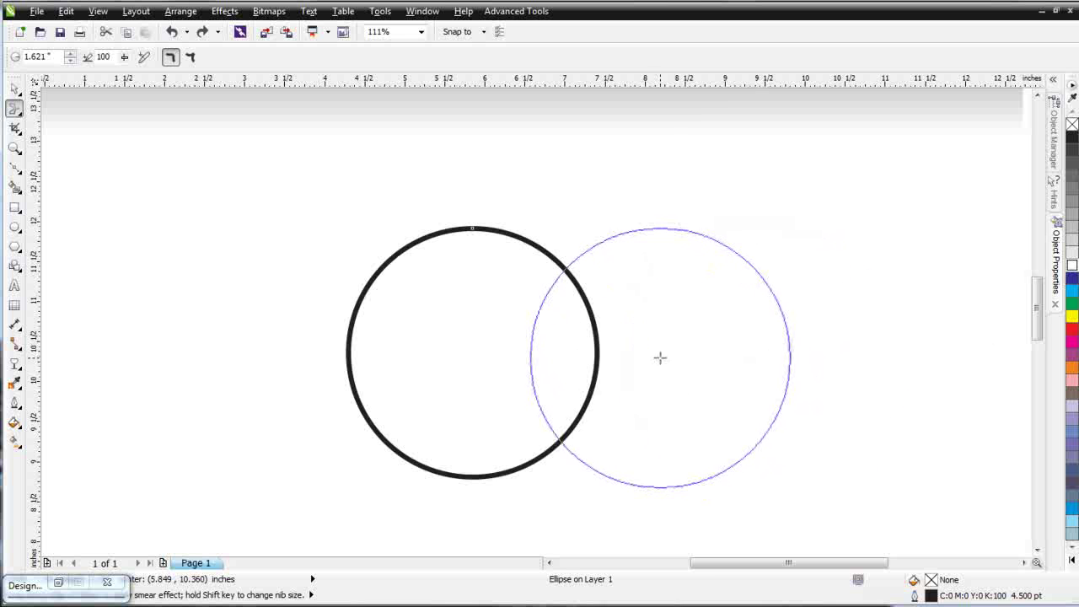
mouse_move(658, 361)
mouse_down()
mouse_move(747, 366)
mouse_move(806, 387)
mouse_up()
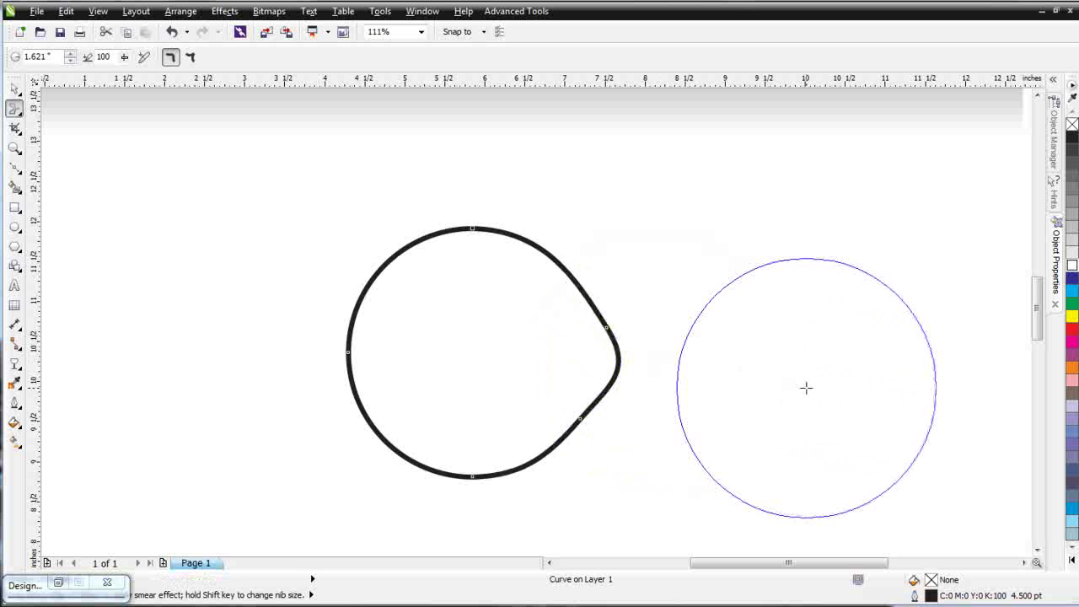
mouse_move(494, 366)
mouse_down()
mouse_move(625, 384)
mouse_move(917, 347)
mouse_up()
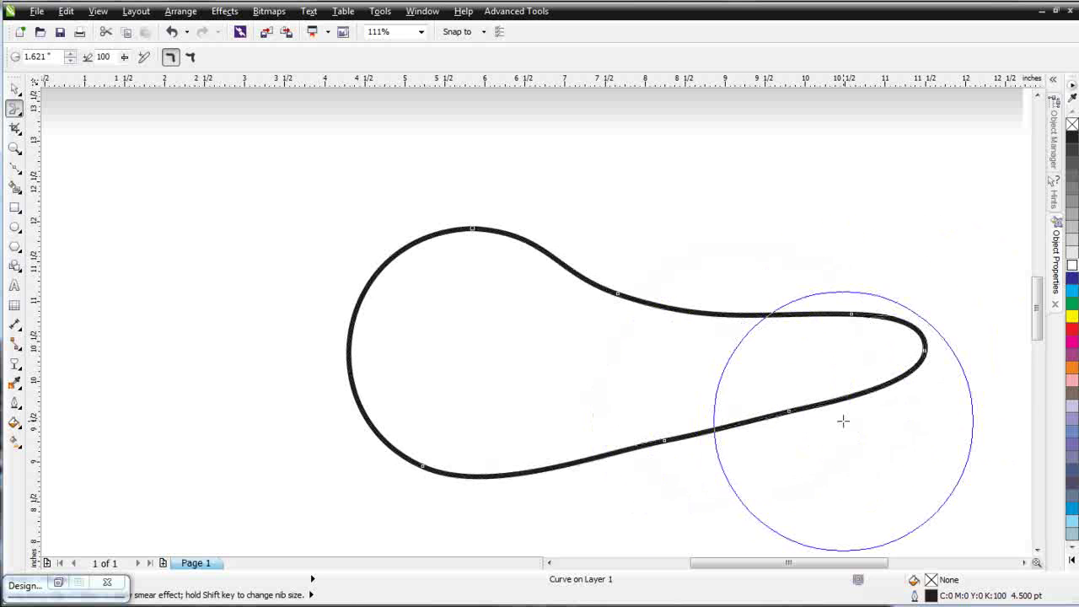
key(ctrl+z)
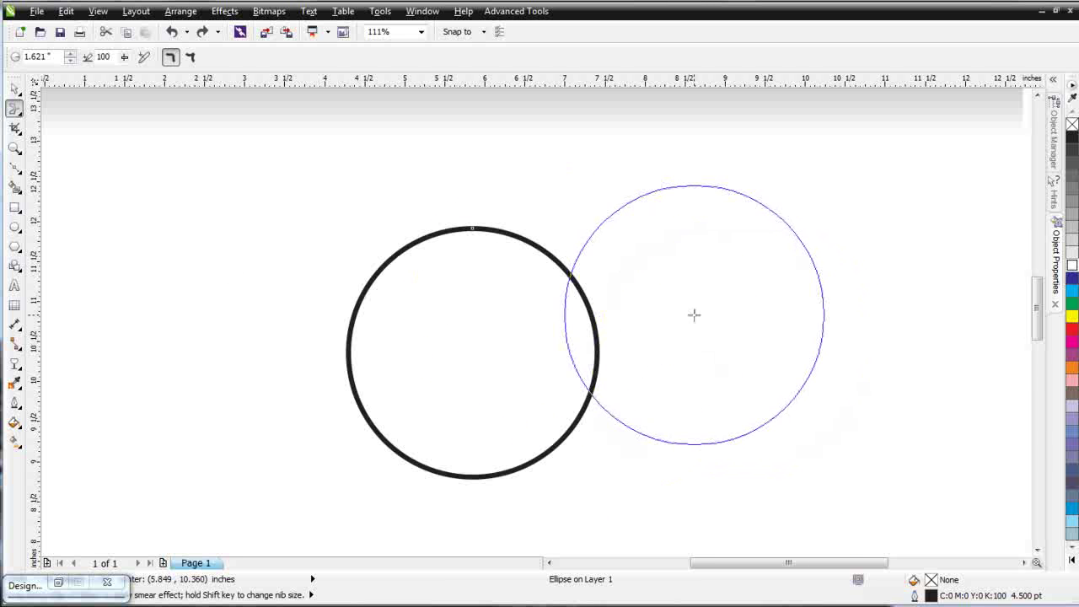
Step: Draw a wide rectangle about 6.5 by 1.6 inches to the right of the circle
scroll(408, 329, down, 2)
click(15, 207)
mouse_move(544, 325)
mouse_down()
mouse_move(621, 362)
mouse_move(778, 381)
mouse_up()
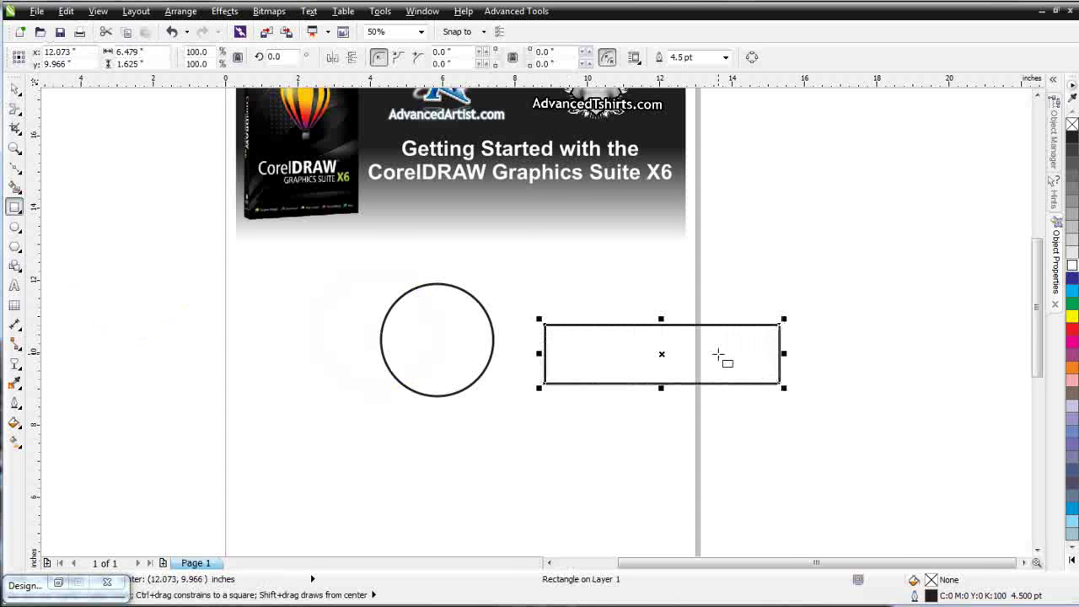
Step: Try pinching the rectangle's long edges together at two inner spots with the Attract tool, and undo both pinches
scroll(689, 355, up, 2)
click(19, 116)
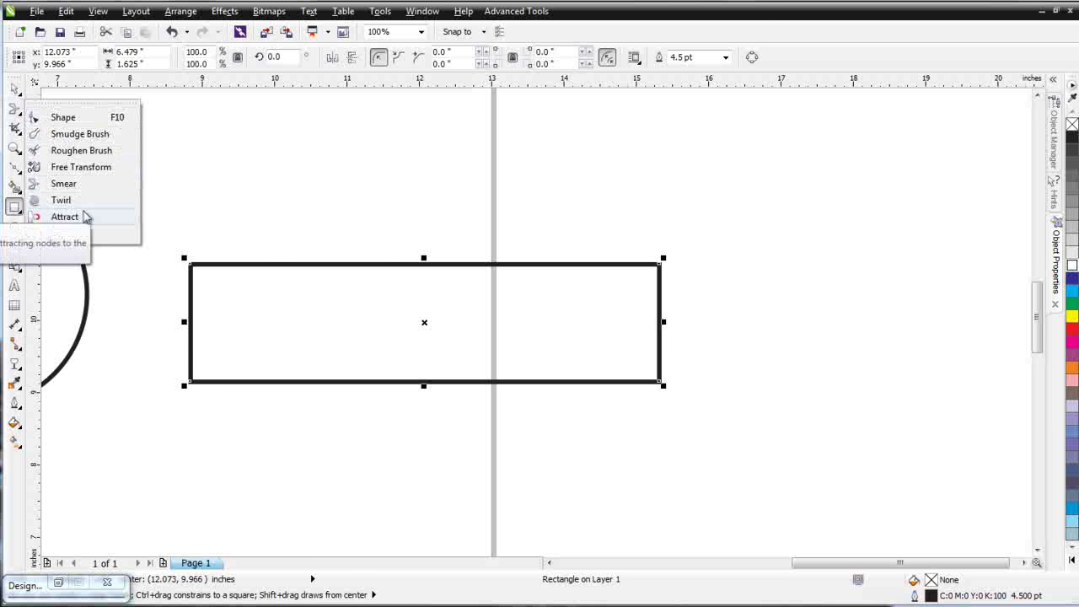
click(84, 216)
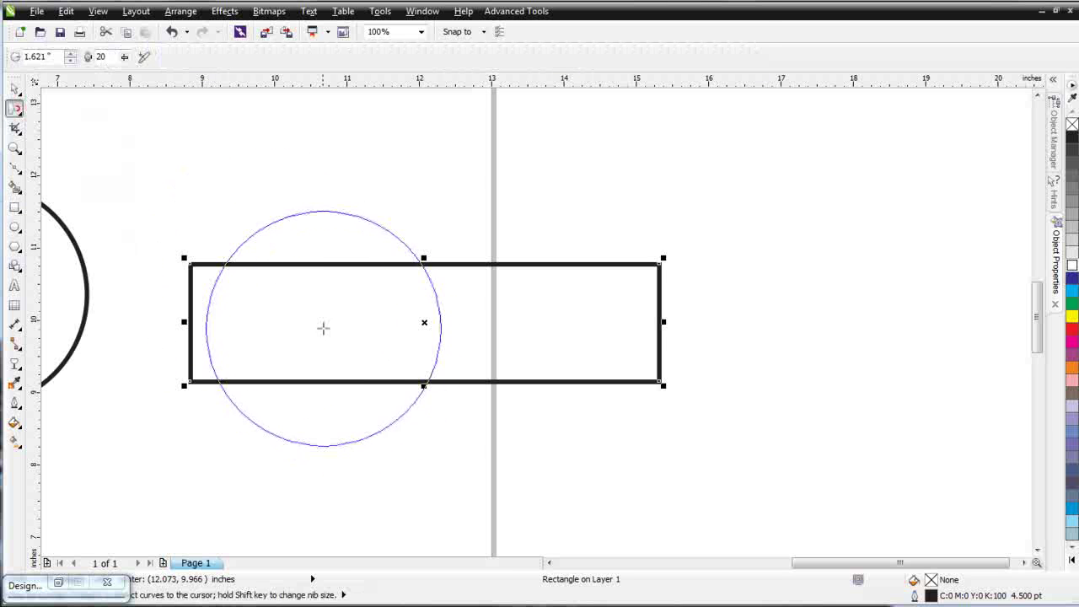
drag(292, 320, 338, 333)
drag(505, 328, 511, 328)
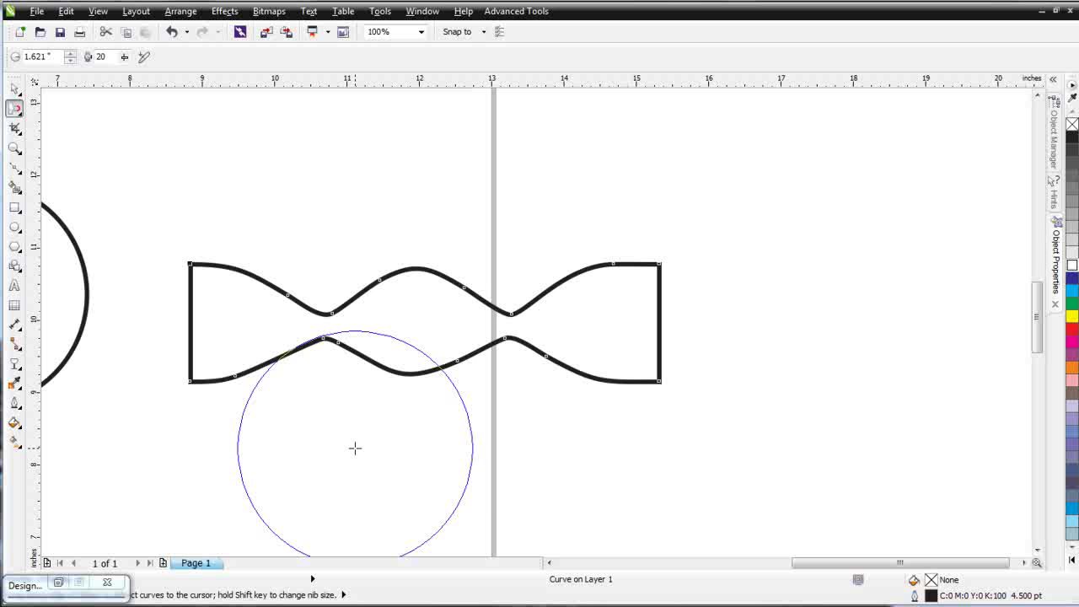
key(ctrl+z)
key(ctrl+z)
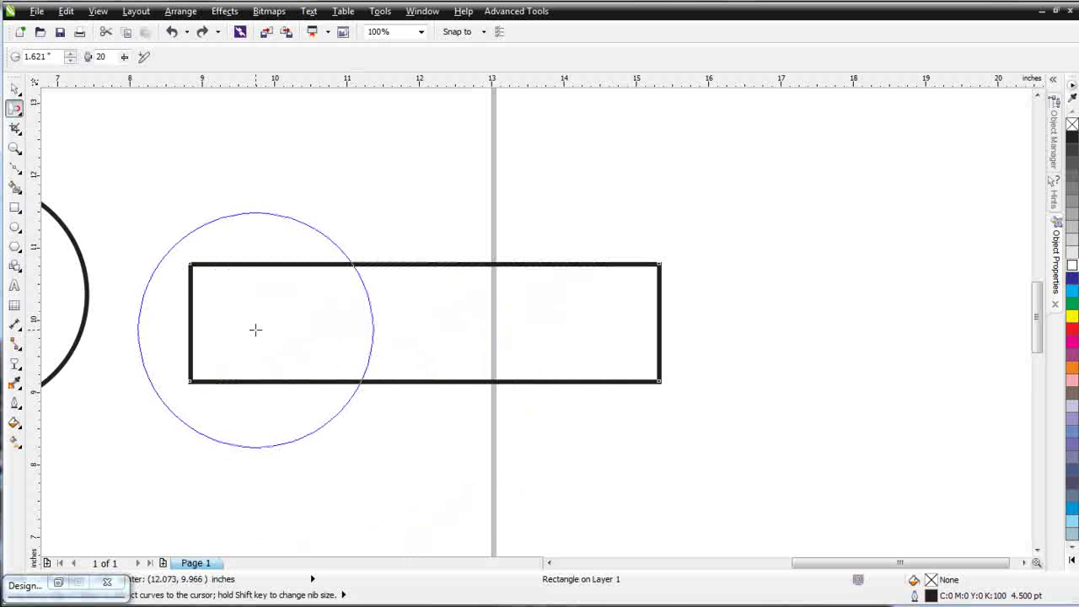
Step: Try pinching the rectangle near both ends with Attract at rate 20 in two attempts, undoing each one
drag(255, 329, 255, 318)
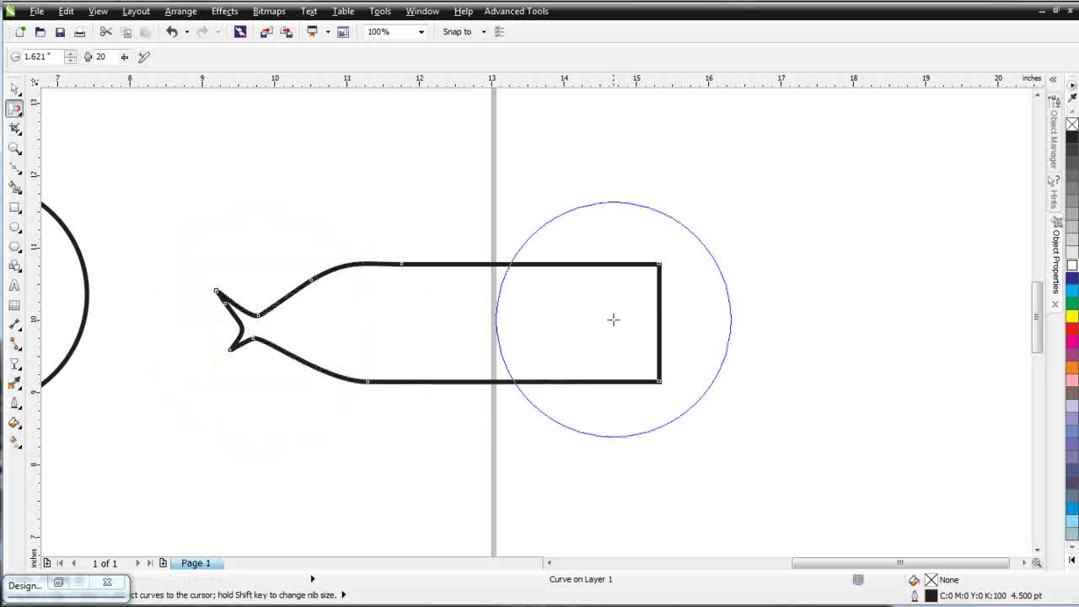
drag(625, 321, 621, 322)
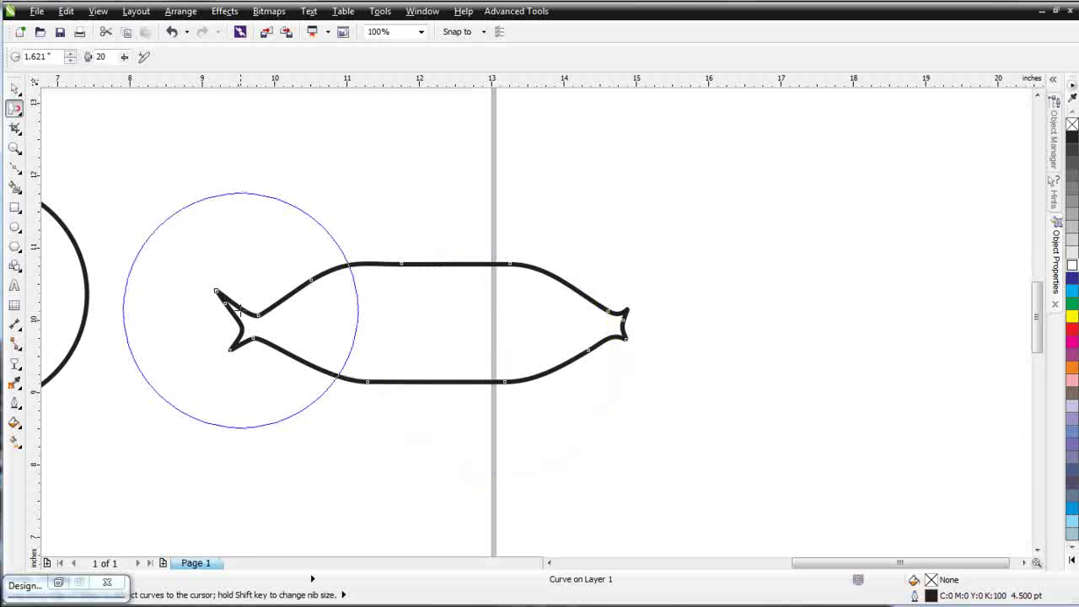
key(ctrl+z)
key(ctrl+z)
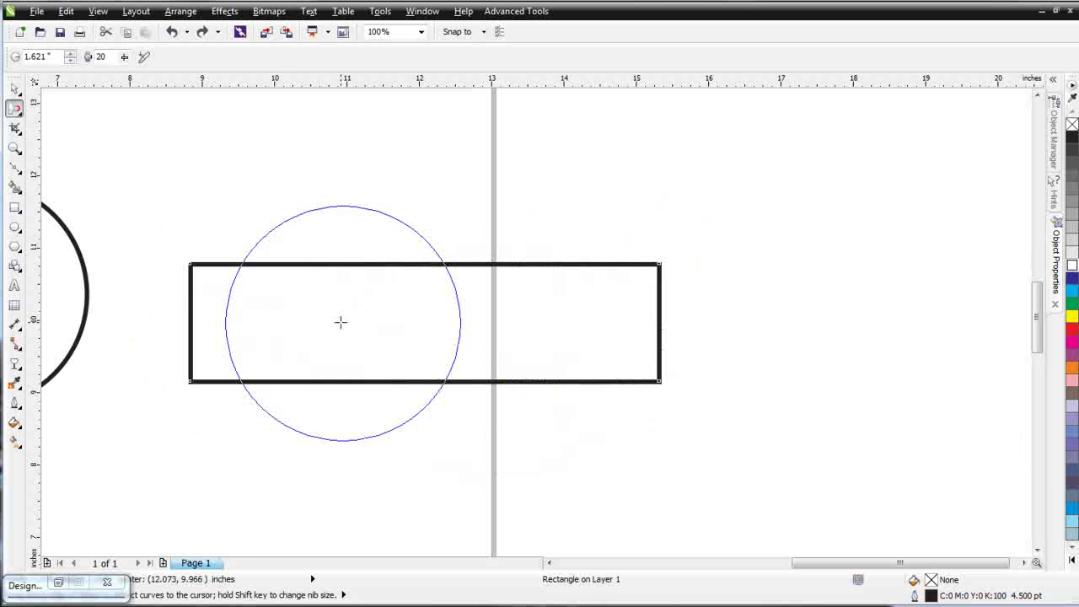
drag(267, 317, 332, 334)
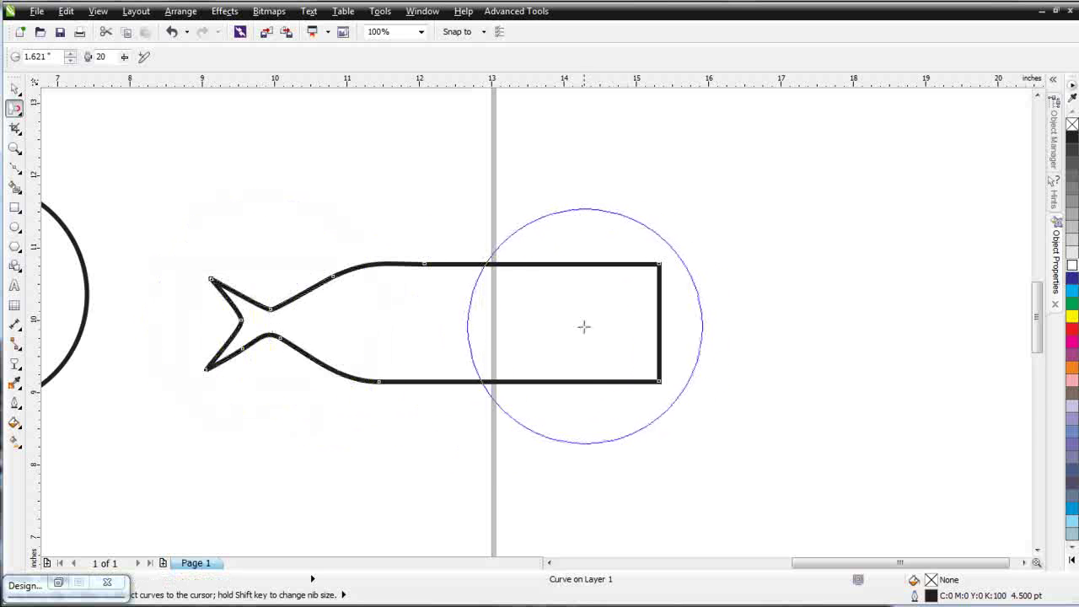
drag(583, 326, 571, 325)
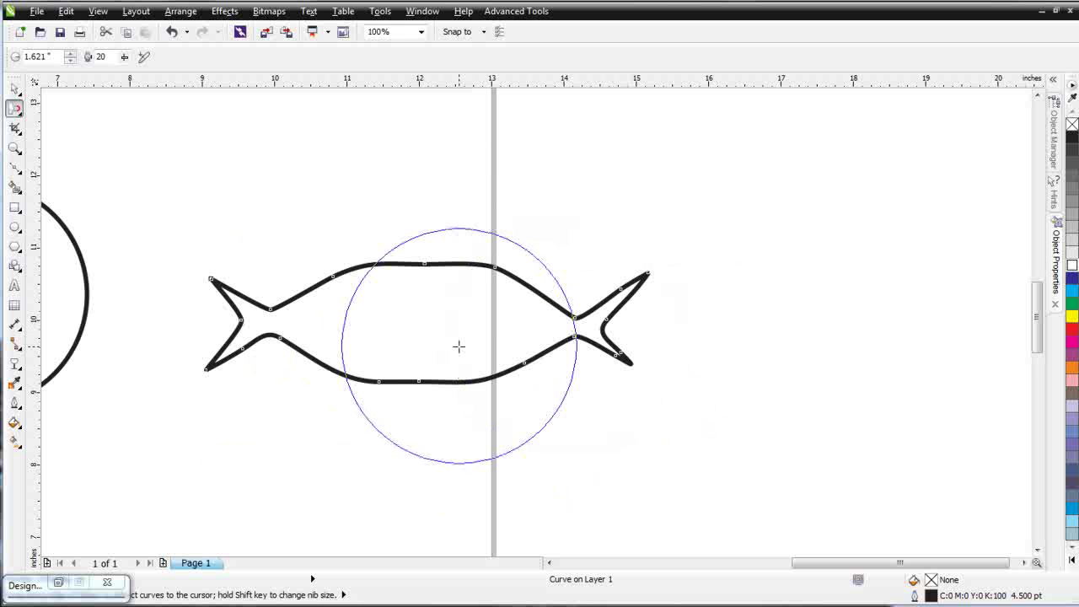
key(ctrl+z)
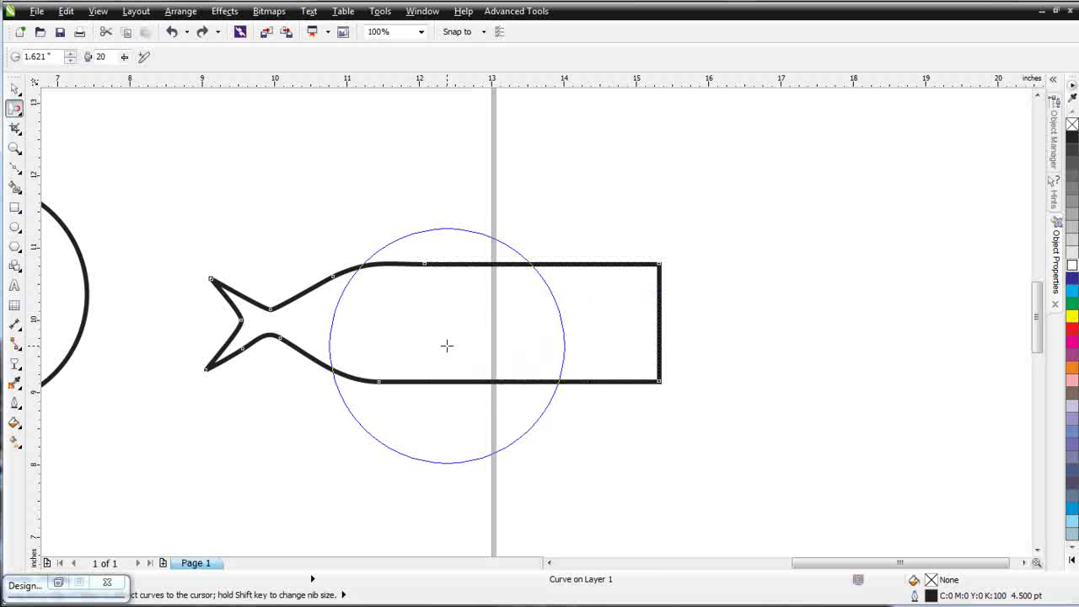
key(ctrl+z)
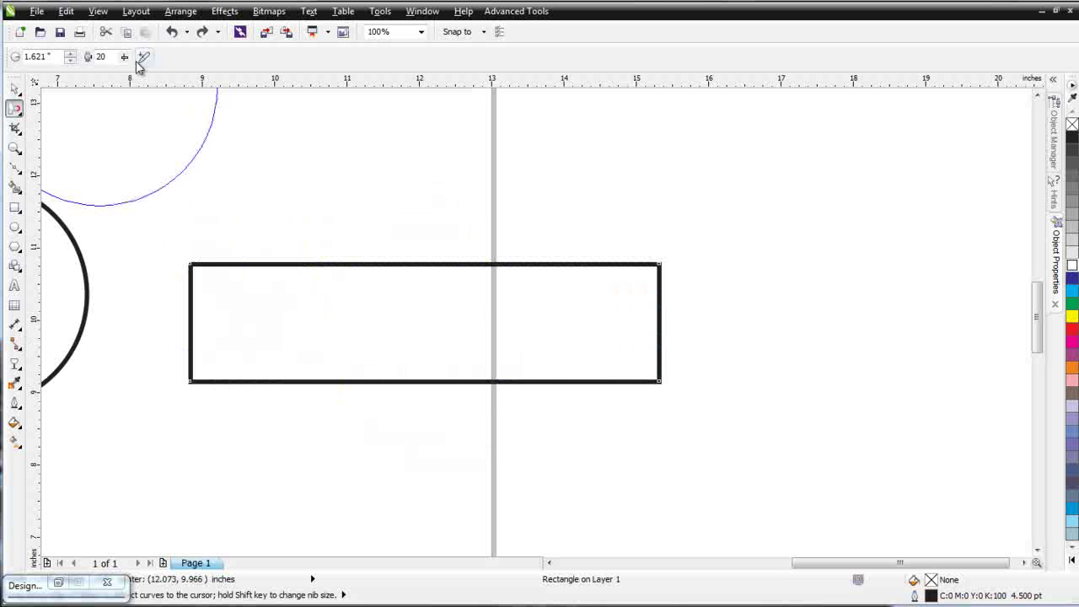
Step: Set the Attract rate to 6 and pinch the rectangle near its left end
drag(125, 60, 123, 79)
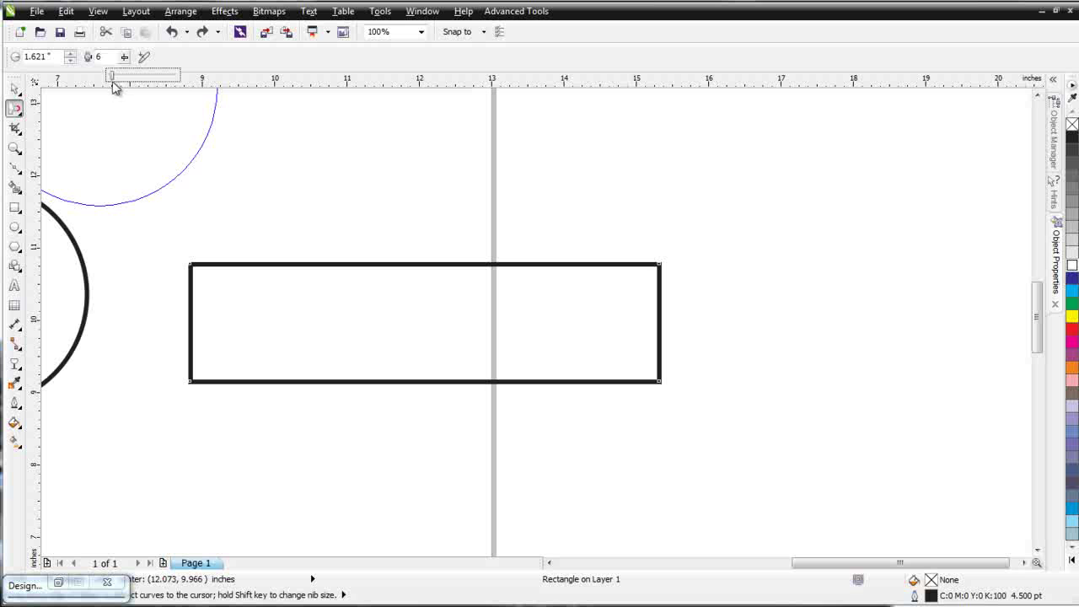
mouse_move(250, 329)
mouse_down()
mouse_move(279, 330)
mouse_move(260, 321)
mouse_move(335, 338)
mouse_move(311, 326)
mouse_move(315, 402)
mouse_up()
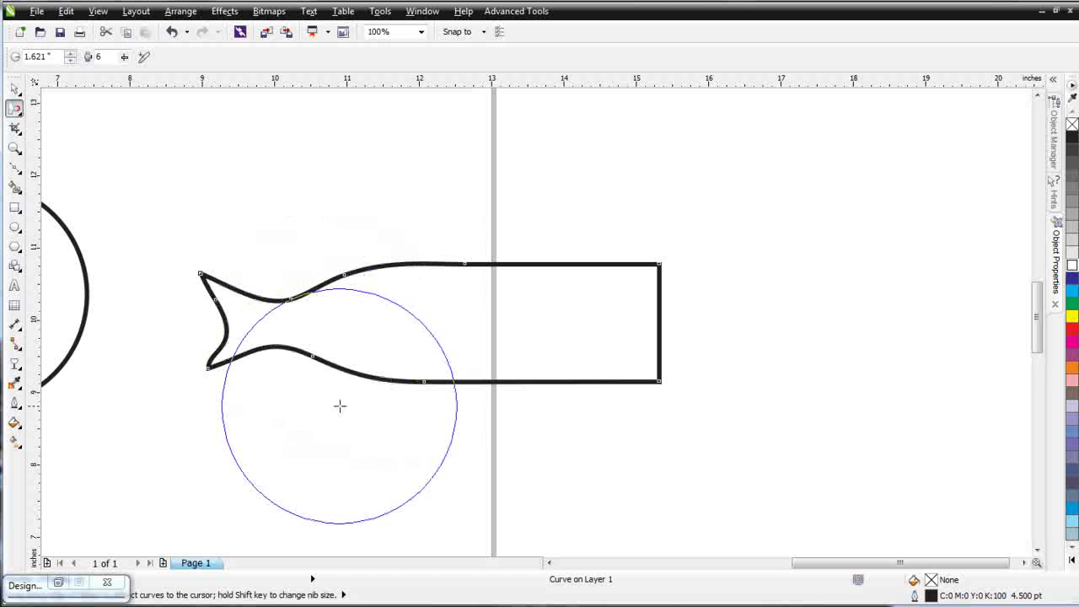
Step: Try spreading the pinched left end of the rectangle with the Repel tool, and undo everything back to the plain rectangle
click(20, 113)
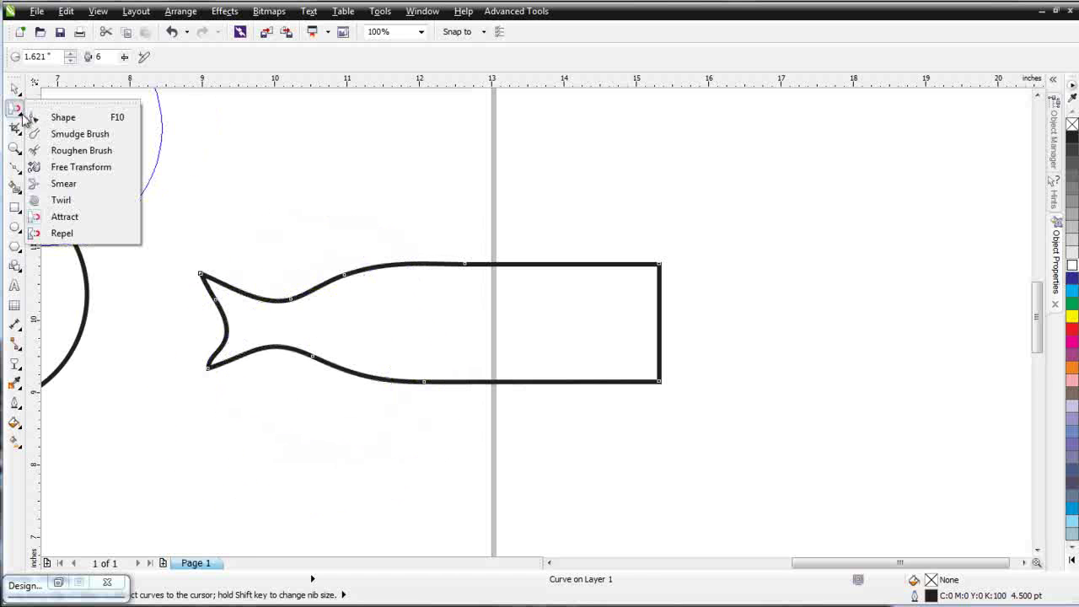
click(62, 232)
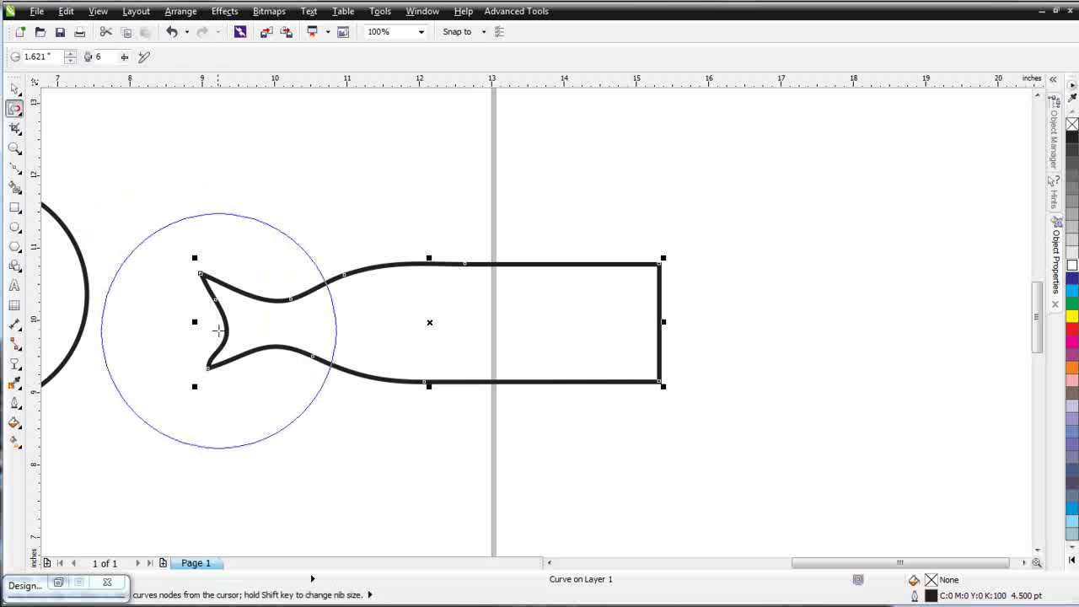
mouse_move(210, 324)
mouse_down()
mouse_move(207, 315)
mouse_move(209, 354)
mouse_up()
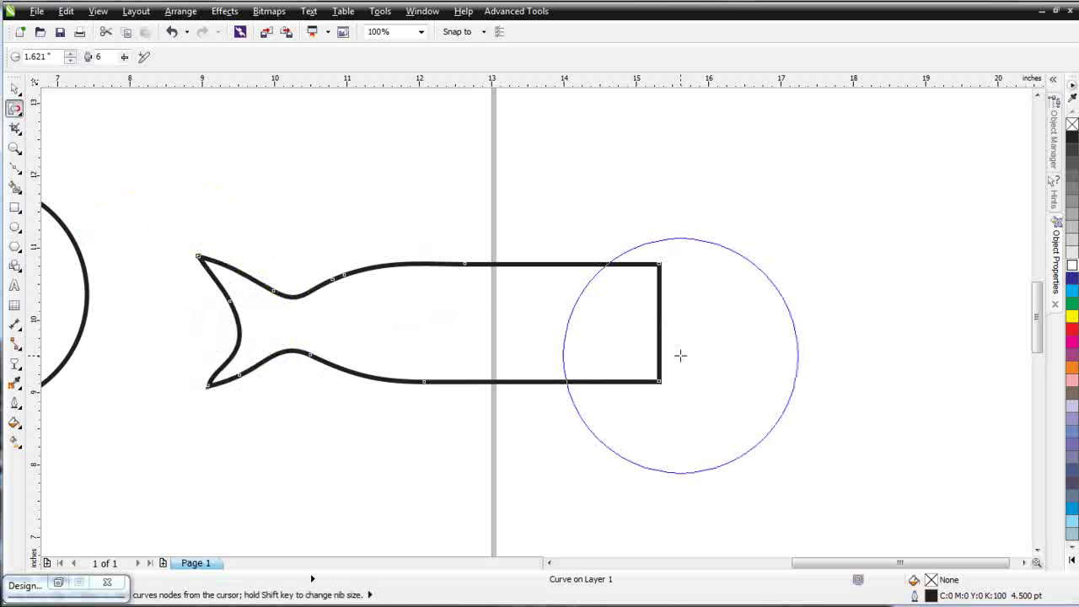
key(ctrl+z)
key(ctrl+z)
key(ctrl+z)
key(ctrl+z)
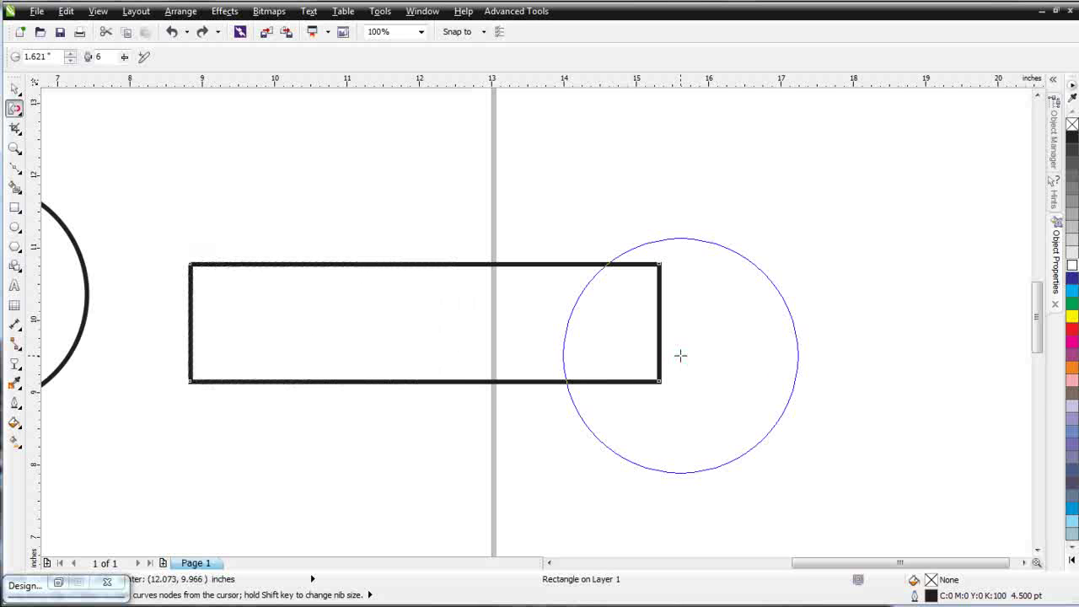
Step: Try the Twirl tool at rate 50 on the rectangle's top edge and bottom edge, and undo both swirls
click(24, 119)
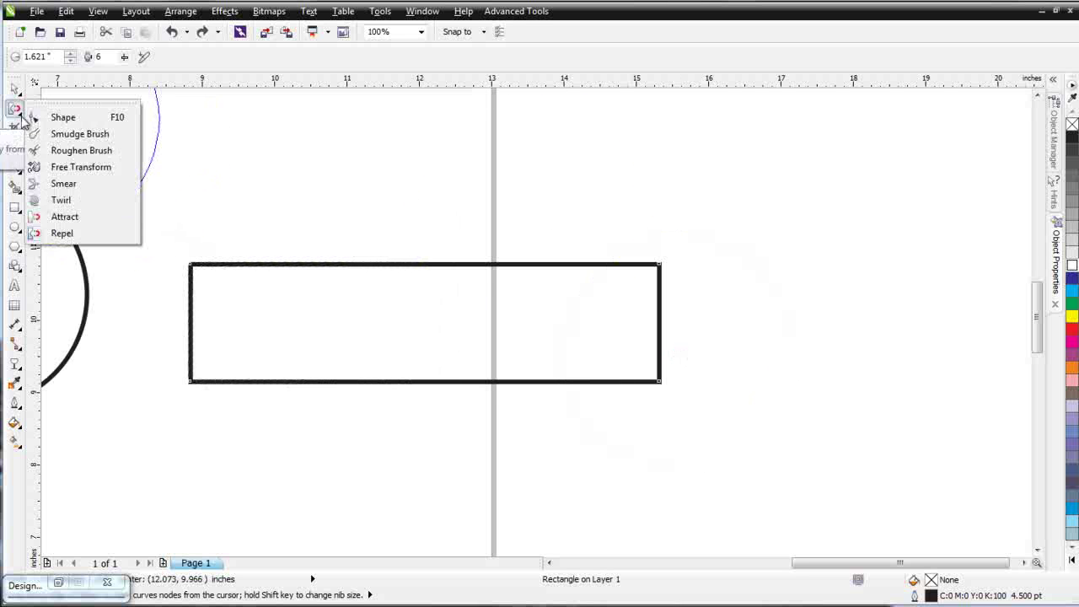
click(82, 202)
drag(378, 257, 379, 257)
drag(520, 376, 579, 371)
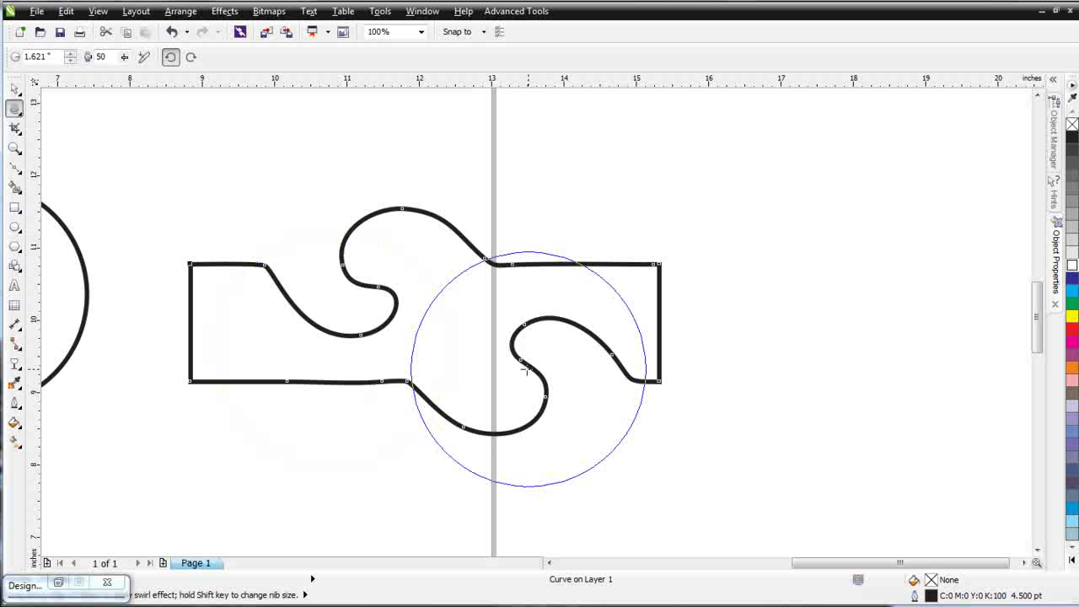
key(ctrl+z)
key(ctrl+z)
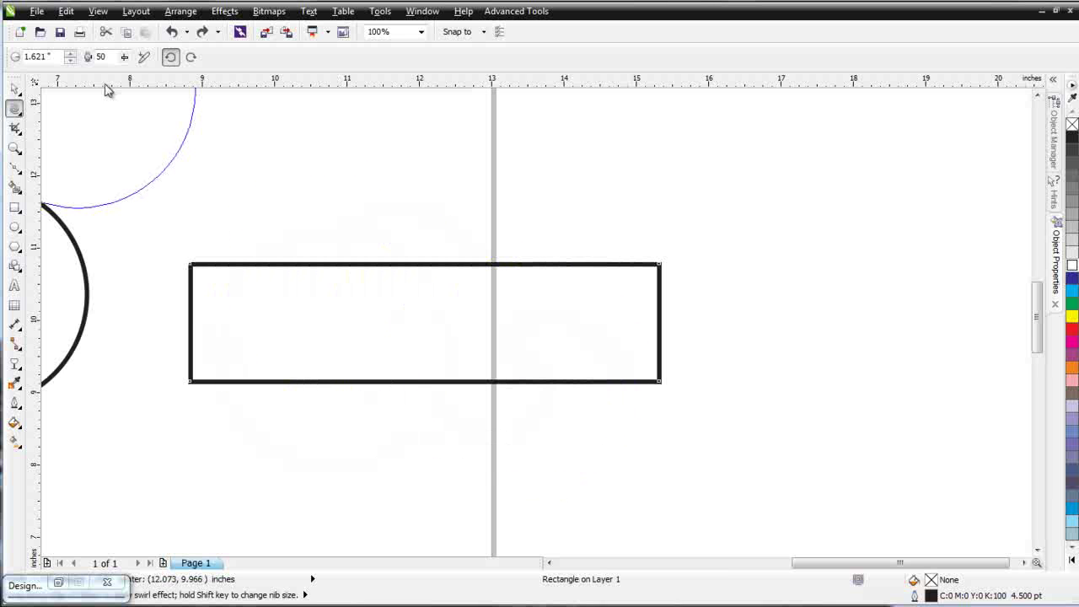
Step: Try the Twirl tool at rate 11 on three spots along the rectangle's top and bottom edges, and undo the swirls
click(124, 56)
drag(122, 76, 93, 81)
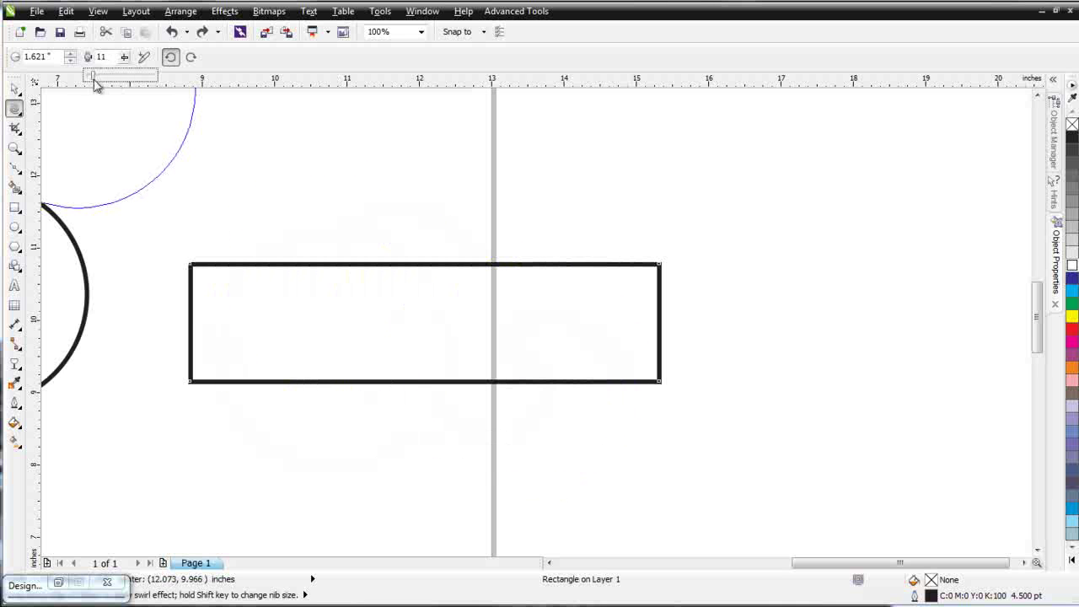
click(302, 277)
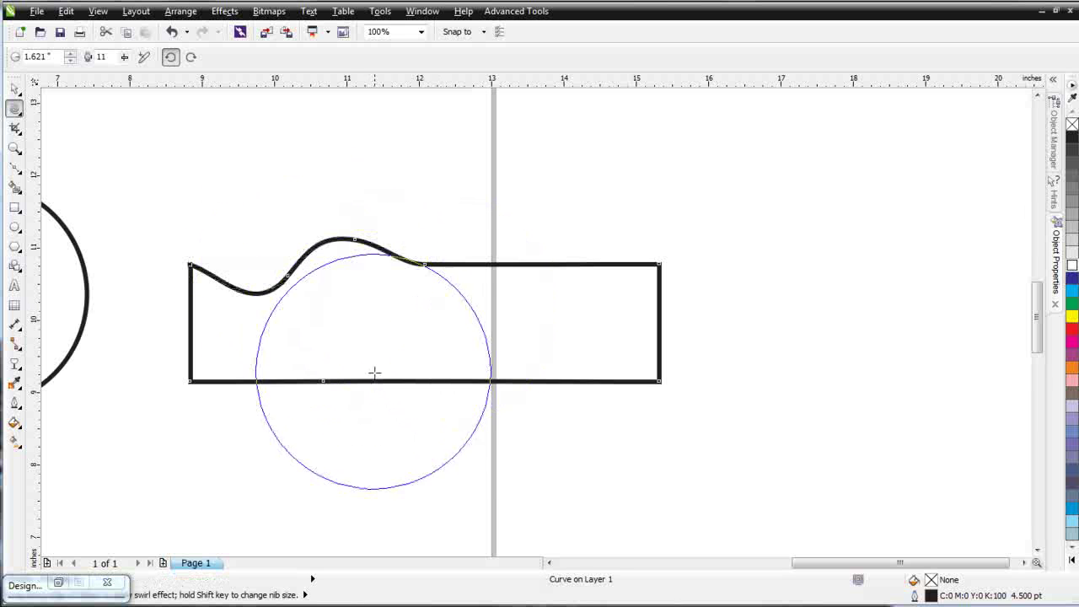
click(407, 377)
click(553, 252)
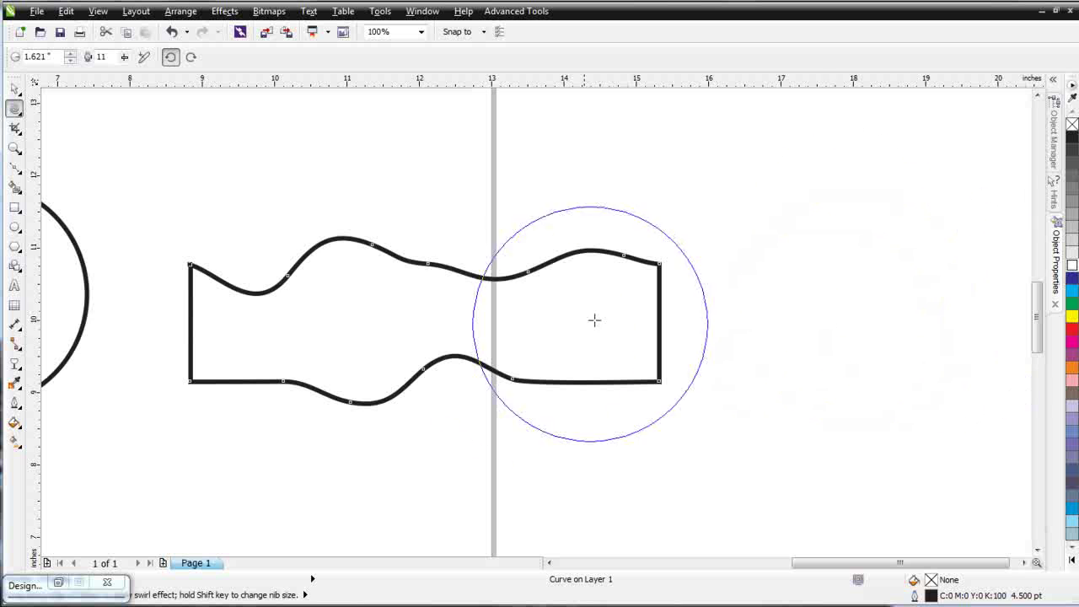
key(ctrl+z)
key(ctrl+z)
key(ctrl+z)
key(ctrl+z)
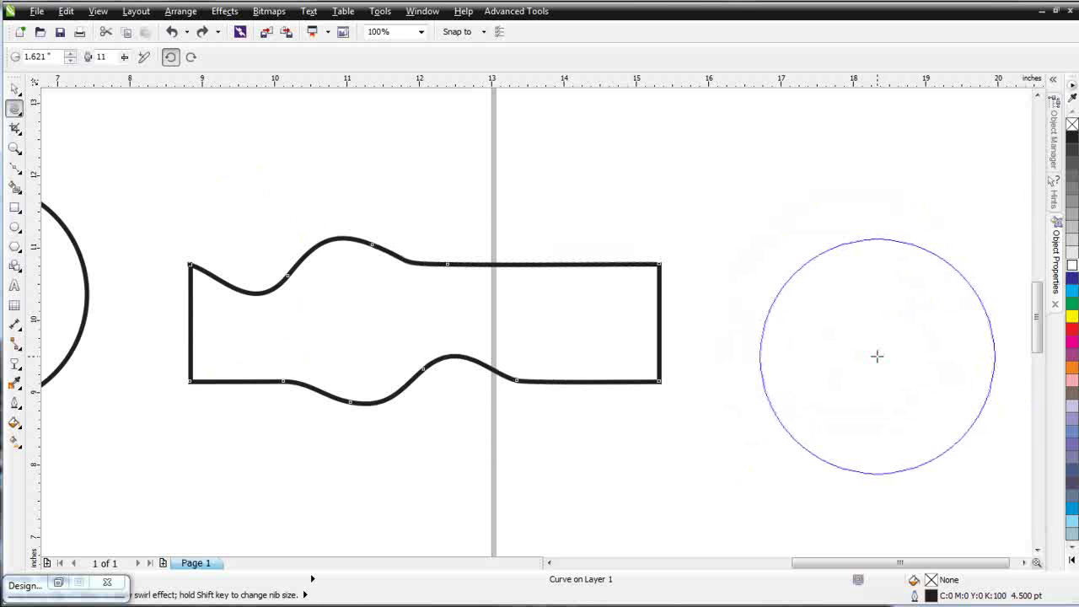
Step: Delete the rectangle and the circle from the page
scroll(472, 337, down, 1)
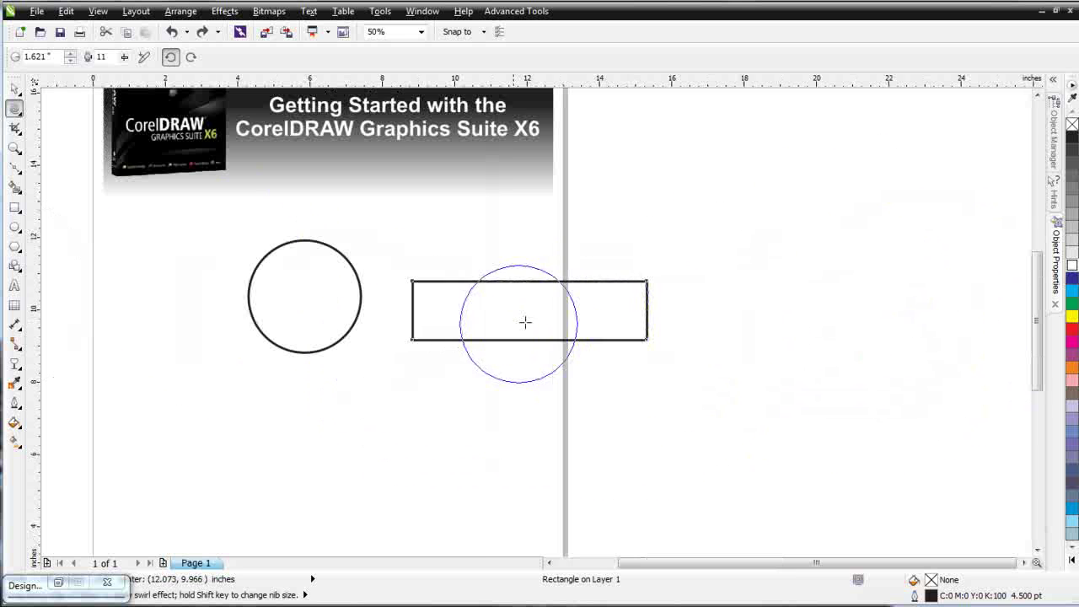
click(14, 87)
drag(559, 325, 469, 408)
key(Delete)
key(Tab)
key(Delete)
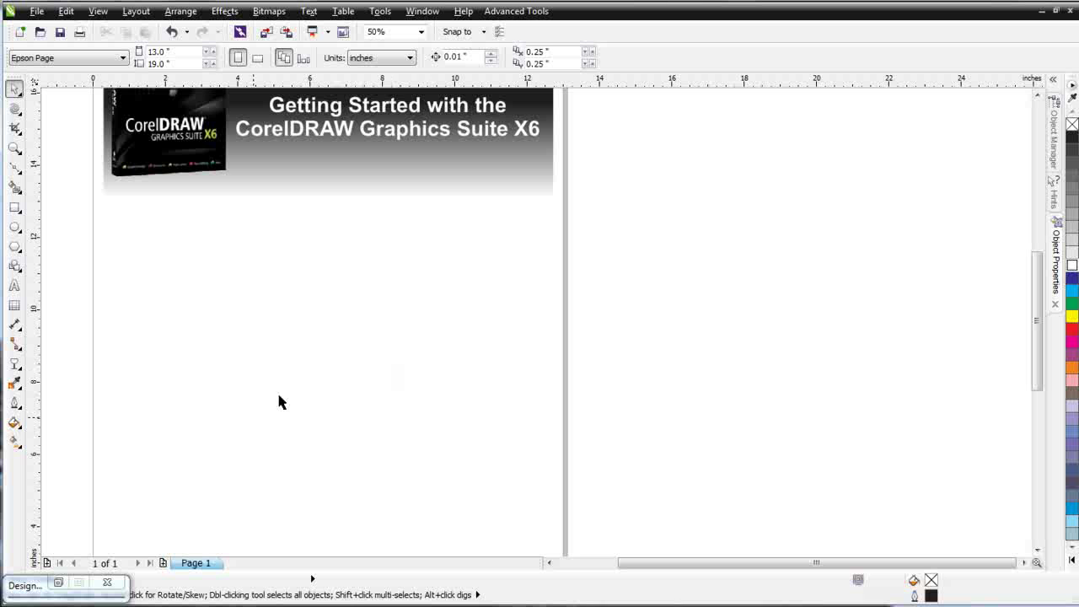
Step: Switch to DesignBase, import the Skull_50 clipart into the current document, and minimize DesignBase
click(59, 583)
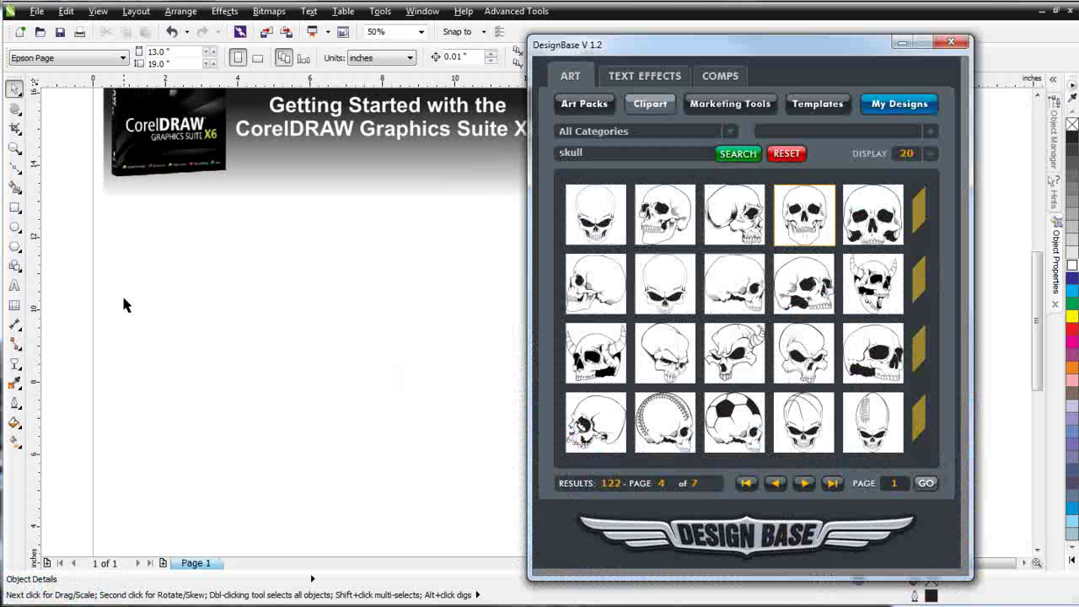
click(805, 223)
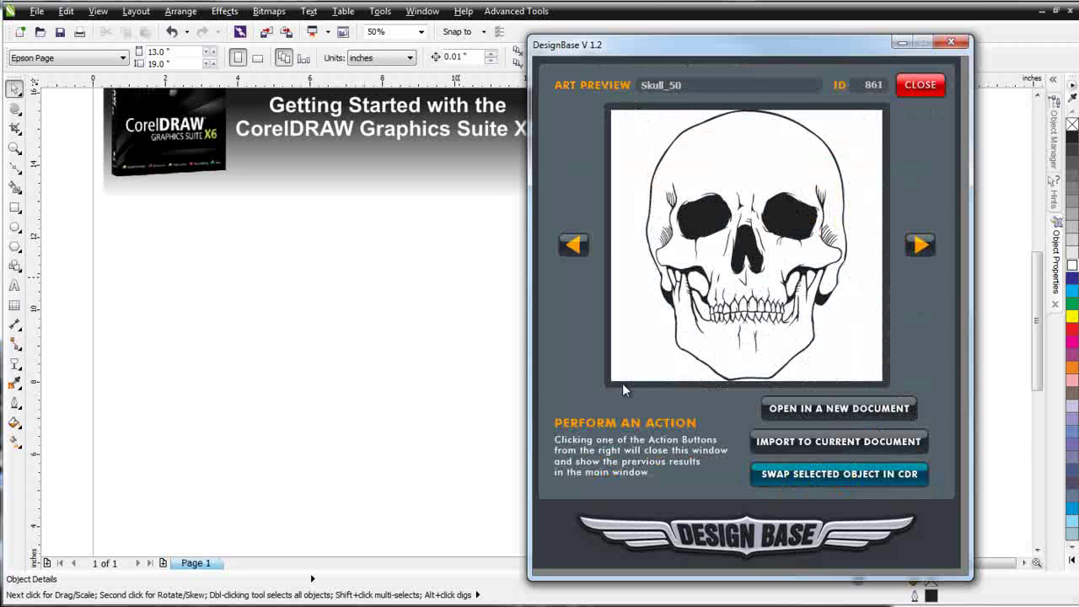
click(859, 447)
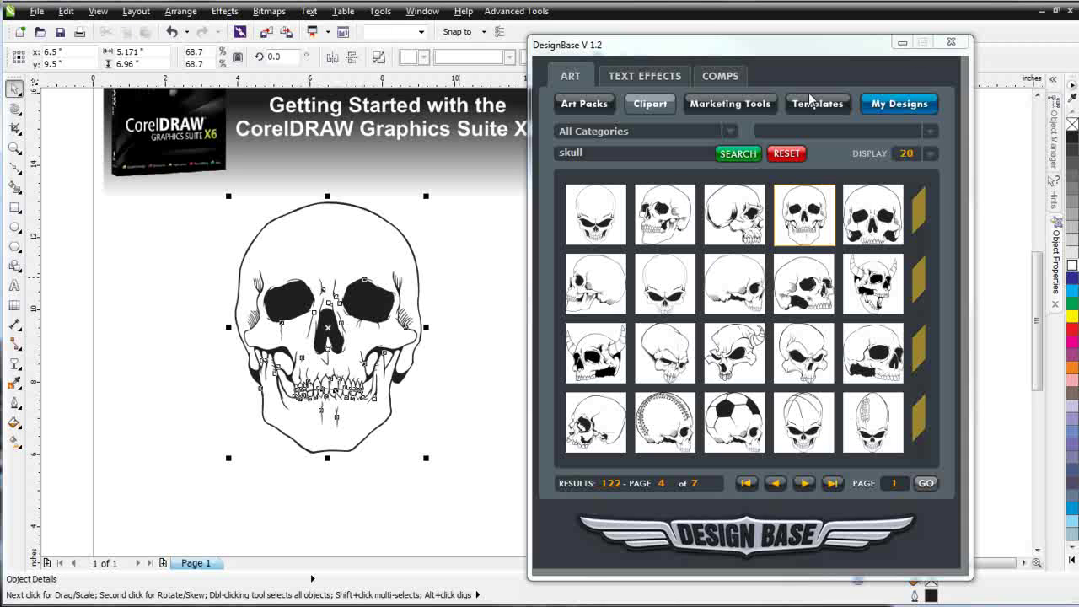
click(901, 43)
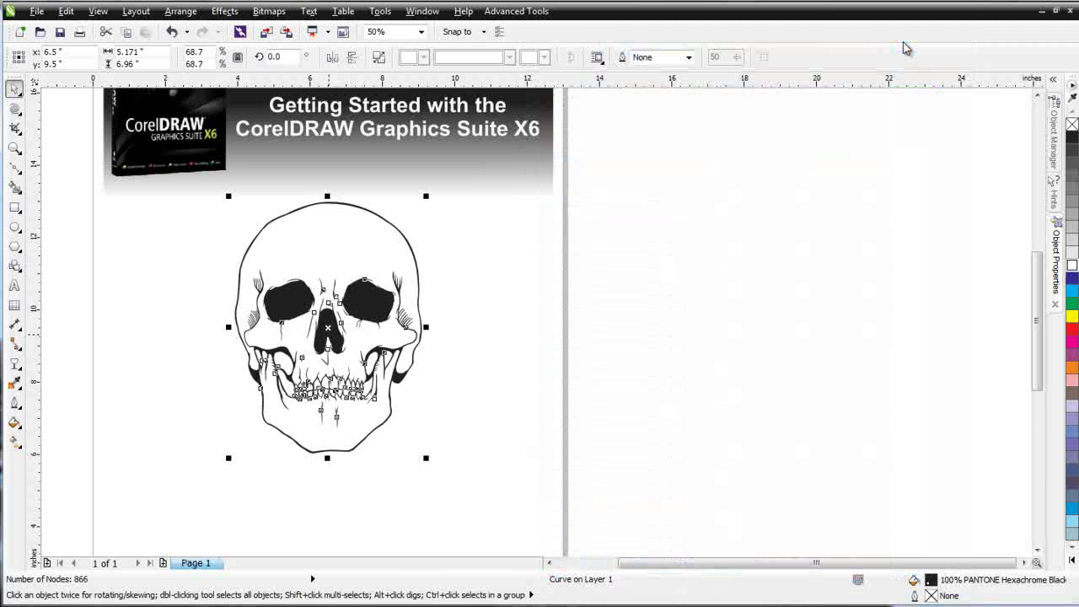
Step: Move the imported skull down the page to about x 6.542 and y 7.625 inches
drag(329, 325, 330, 394)
scroll(354, 384, up, 1)
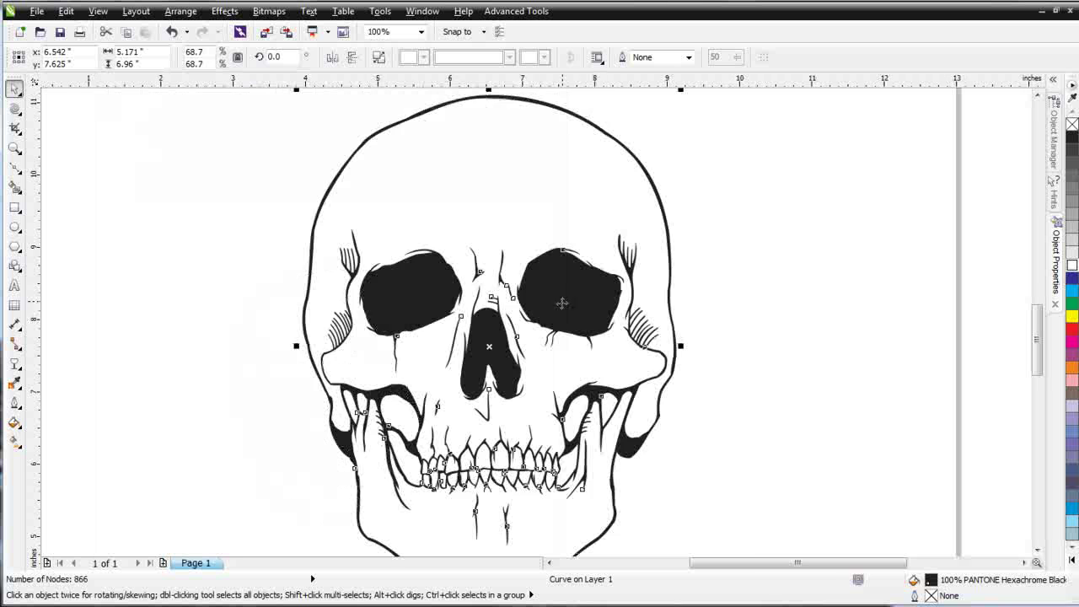
scroll(574, 293, up, 1)
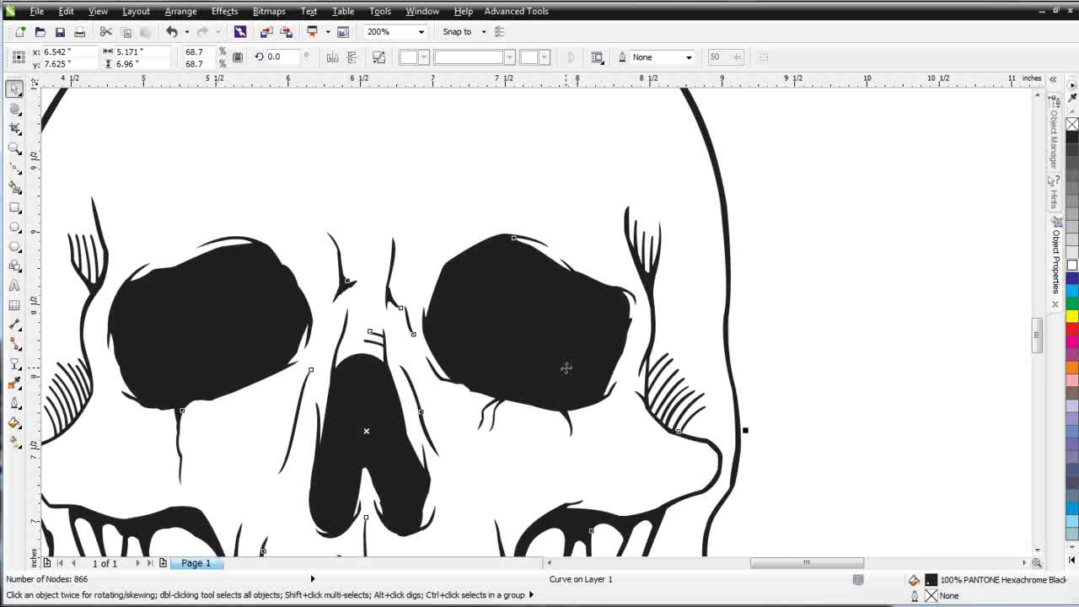
key(F3)
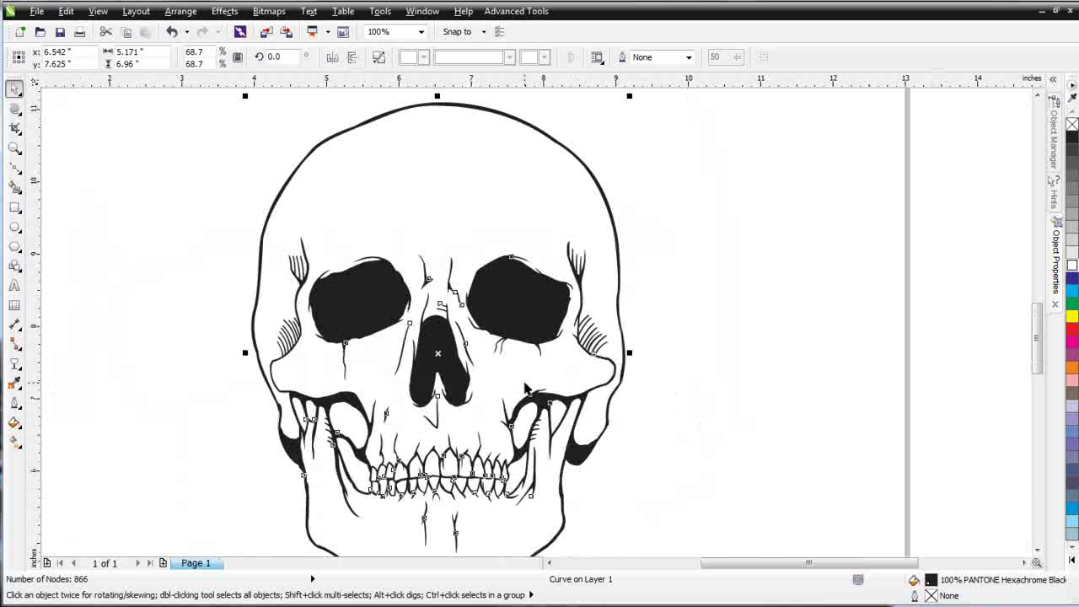
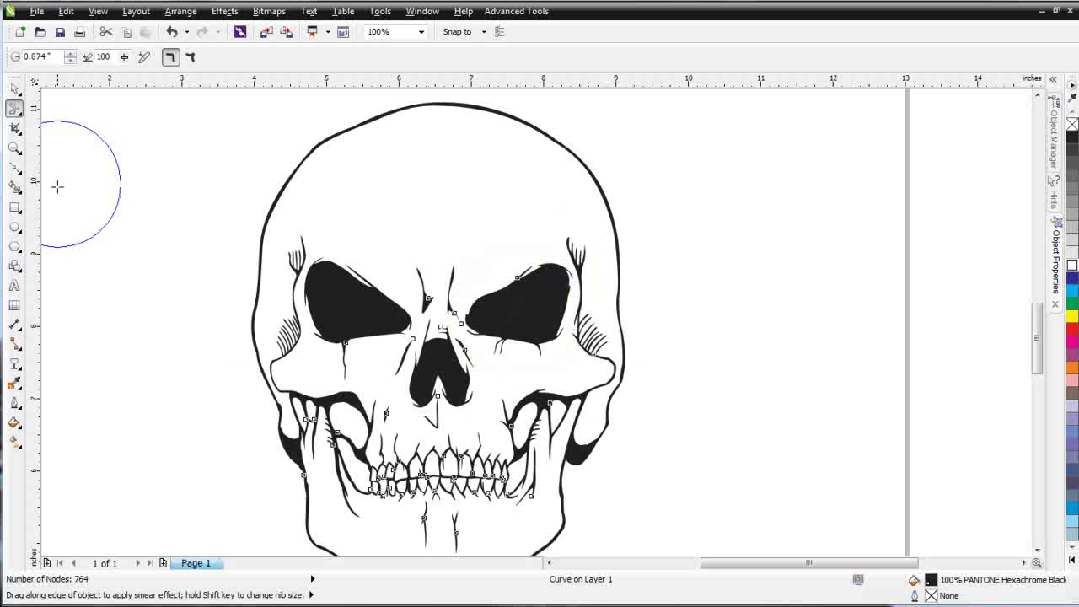
Step: Twirl the skull's right-hand eye socket counterclockwise with a nib size of 1.363 inches and rate 6
click(20, 114)
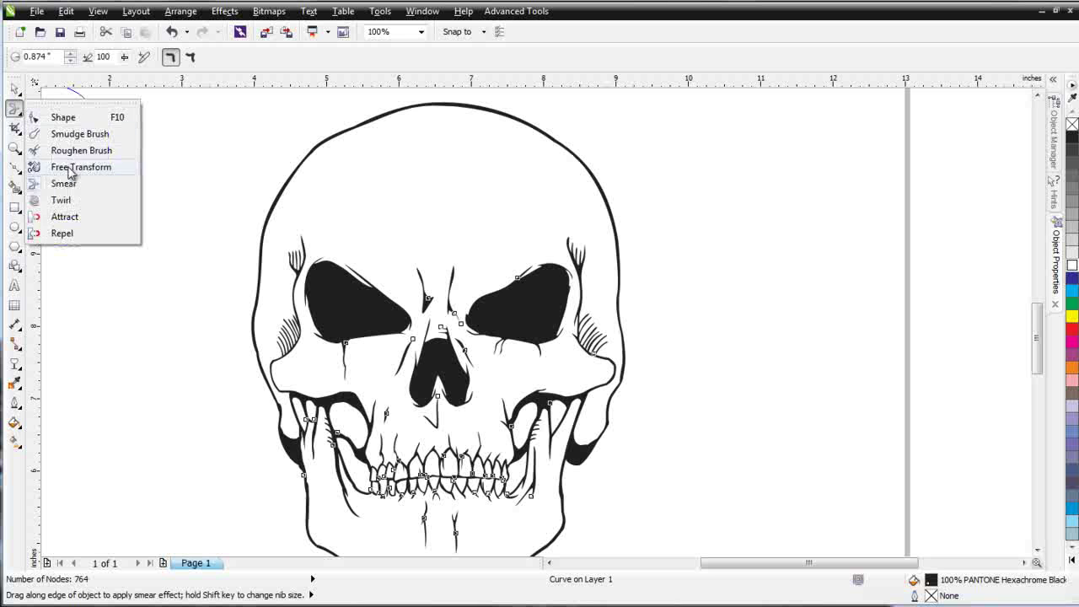
click(68, 201)
drag(799, 321, 872, 250)
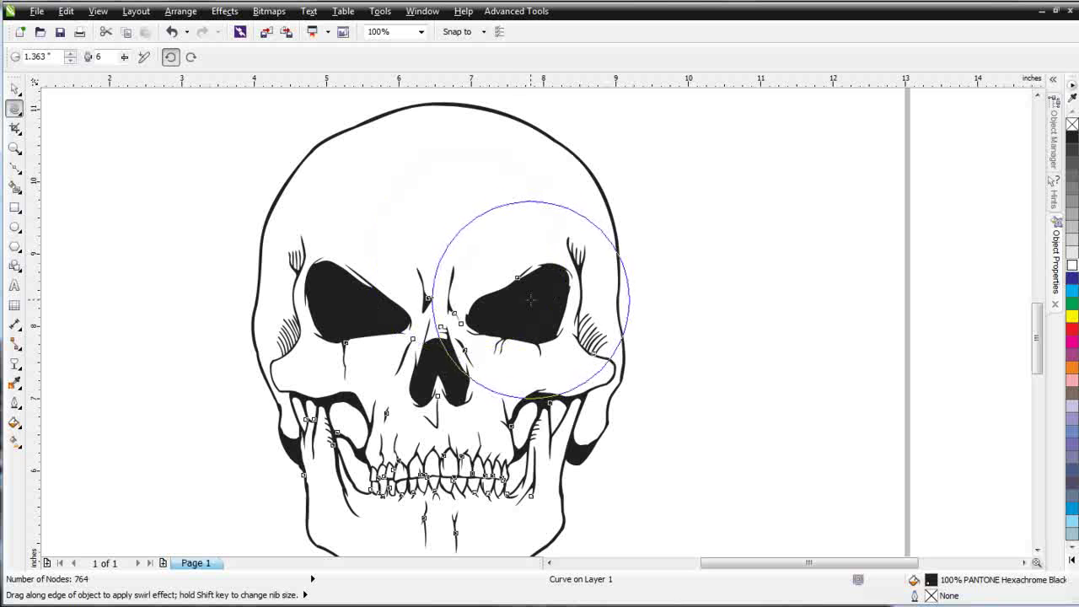
drag(505, 295, 535, 297)
key(ctrl+z)
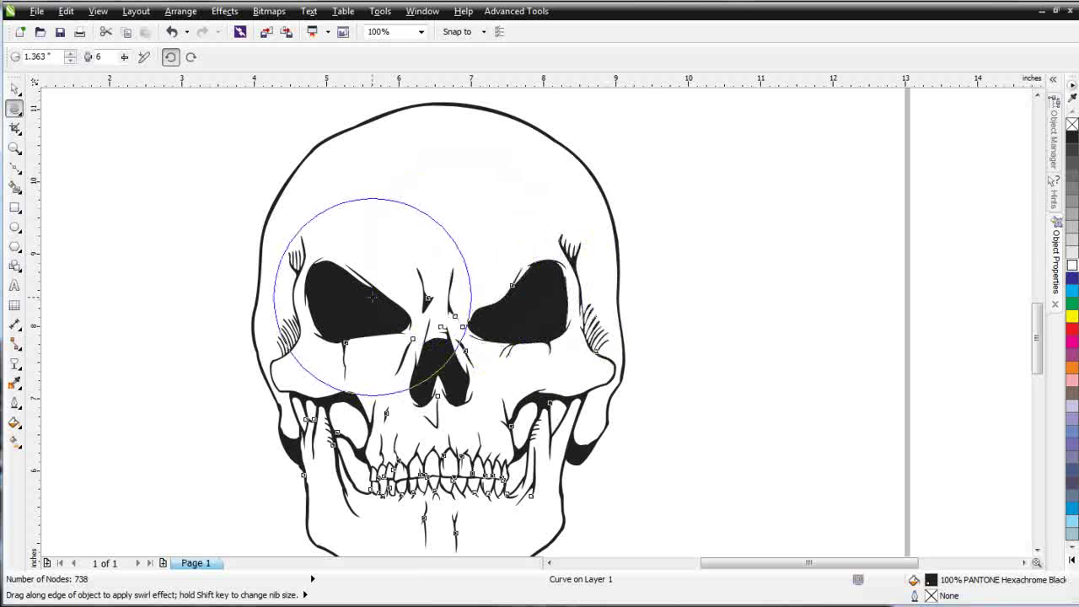
Step: Undo the counterclockwise twirl on the skull's left-hand eye socket and twirl that socket clockwise instead
key(ctrl+z)
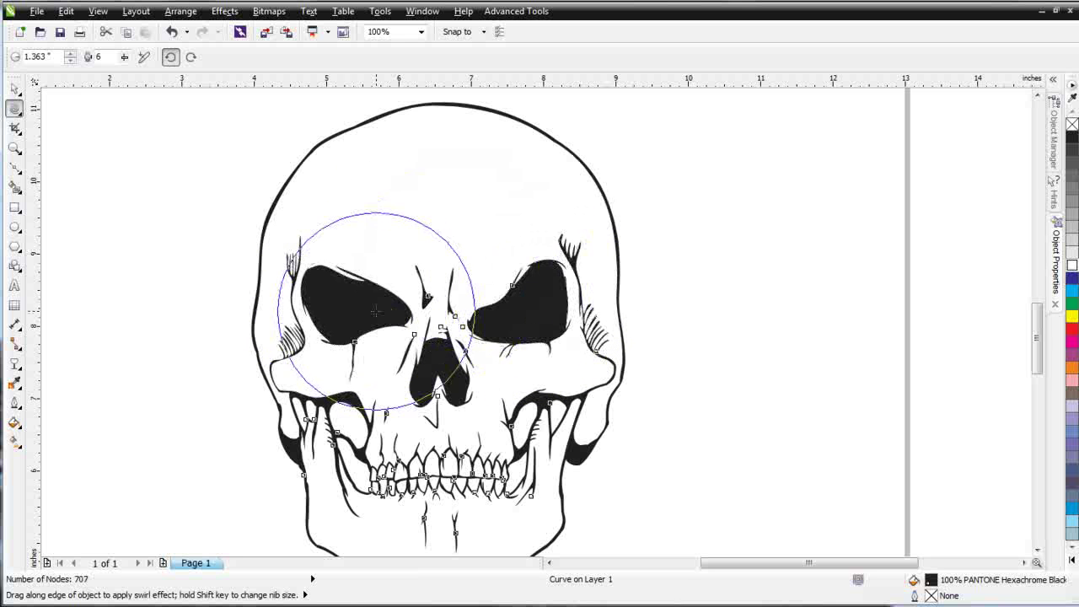
key(ctrl+z)
click(192, 57)
drag(348, 308, 348, 309)
key(Escape)
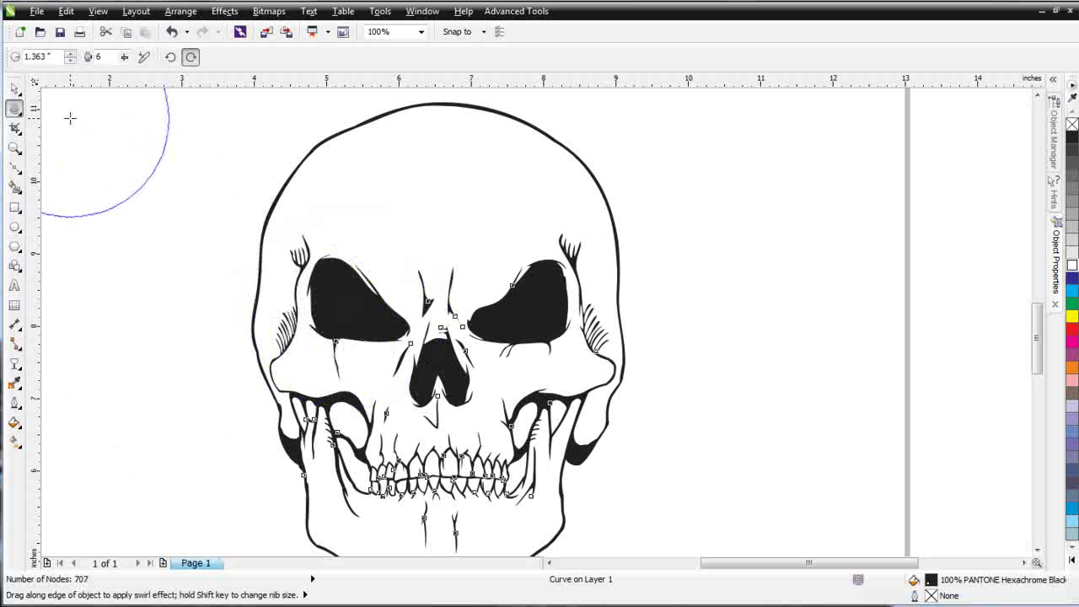
Step: Smear the outer upper corners of both eye sockets slightly outward with the 1.363 inch nib
click(17, 117)
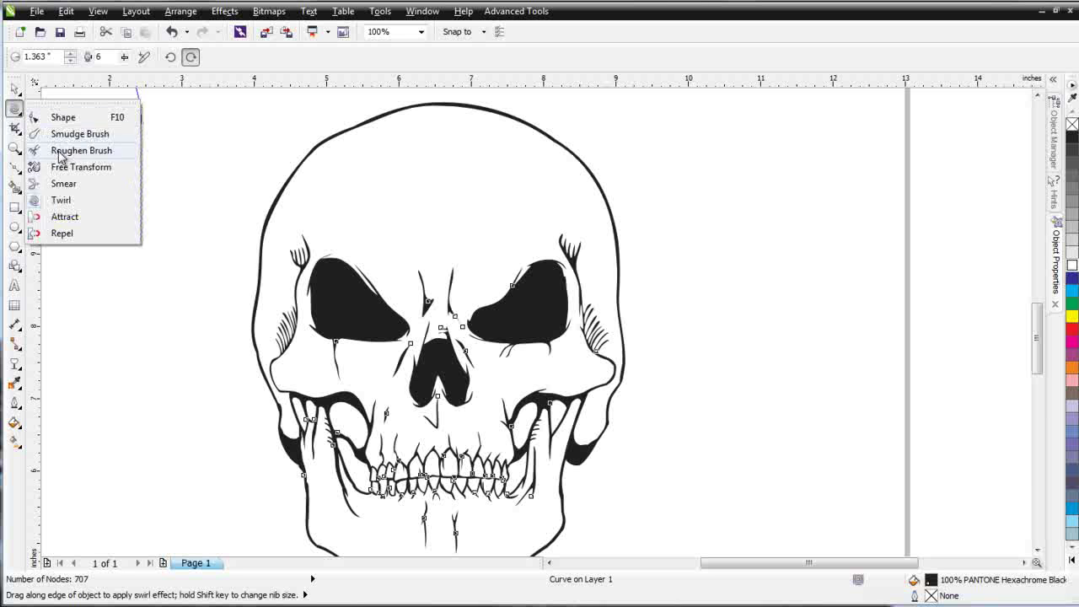
click(64, 184)
mouse_move(255, 241)
mouse_down()
mouse_move(330, 249)
mouse_move(317, 254)
mouse_up()
key(ctrl+z)
mouse_move(457, 301)
mouse_down()
mouse_move(548, 289)
mouse_move(557, 268)
mouse_up()
key(ctrl+z)
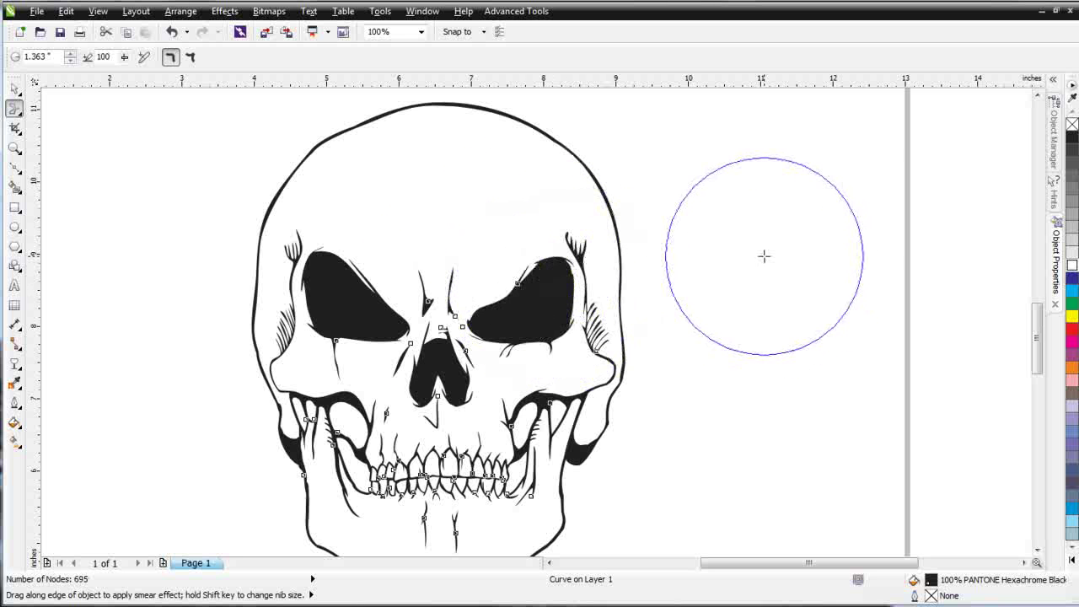
Step: Refine the slanted upper edges of both eye sockets with the Smear tool, using nib sizes of 0.844 and 0.503 inches
drag(757, 255, 806, 216)
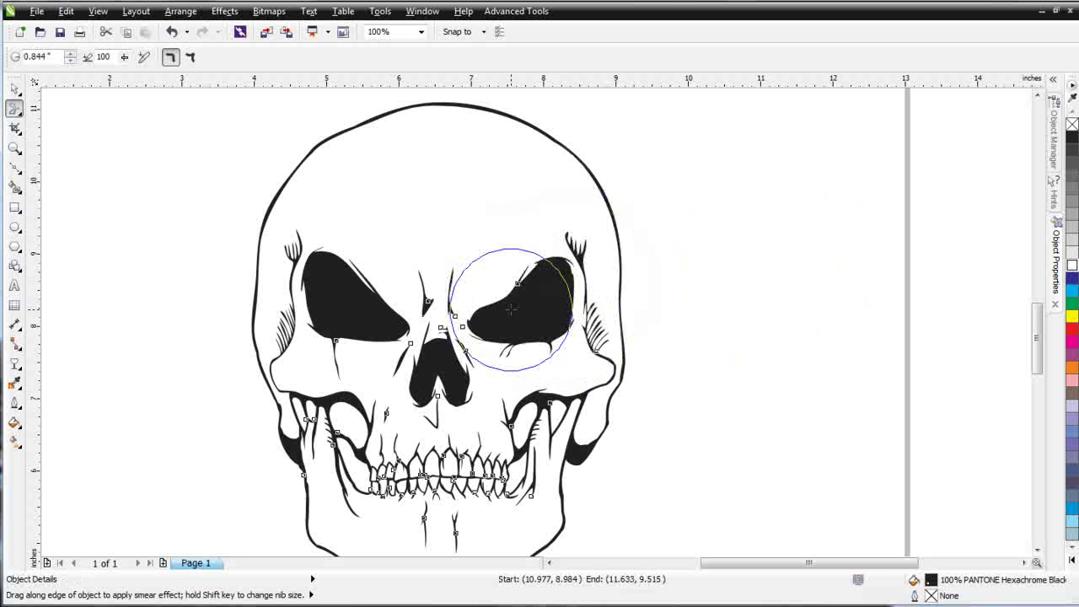
mouse_move(515, 295)
mouse_down()
mouse_move(472, 255)
mouse_move(442, 256)
mouse_move(450, 275)
mouse_move(513, 234)
mouse_move(510, 247)
mouse_move(484, 248)
mouse_move(564, 225)
mouse_move(582, 244)
mouse_up()
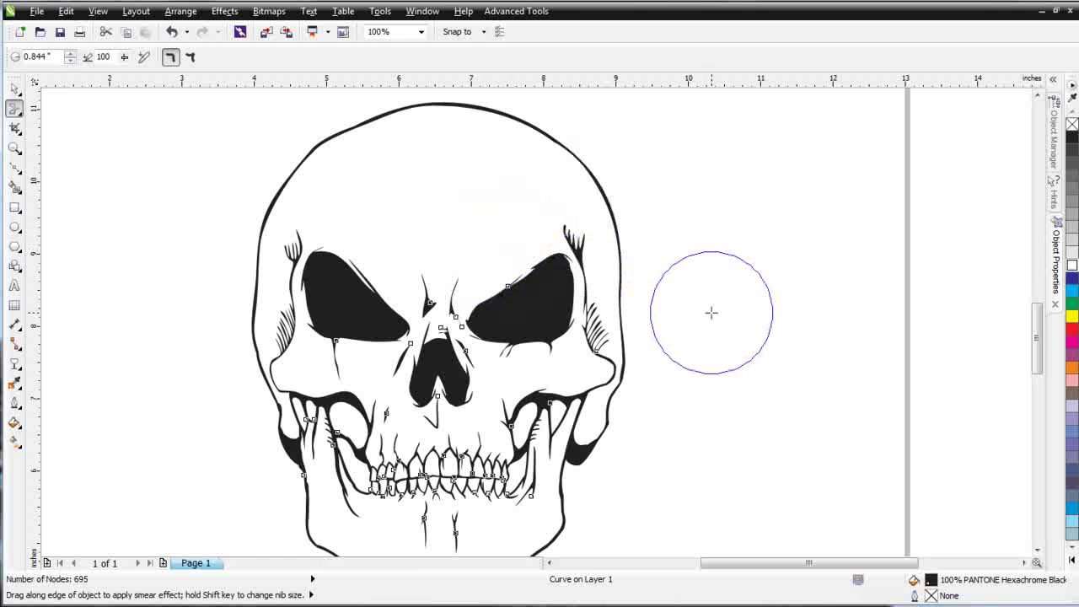
click(806, 247)
drag(805, 247, 831, 224)
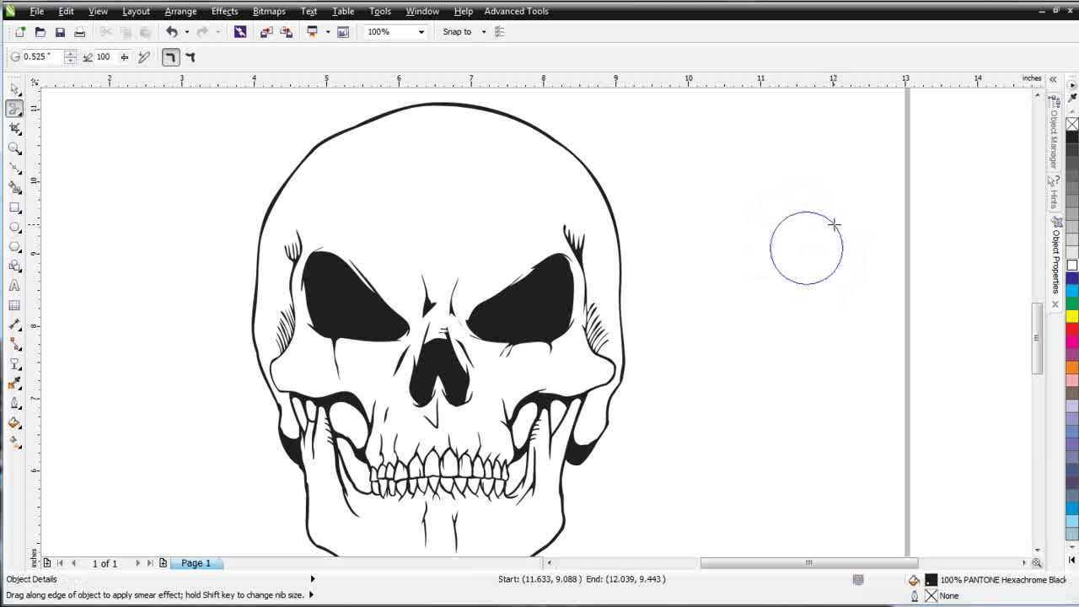
click(385, 295)
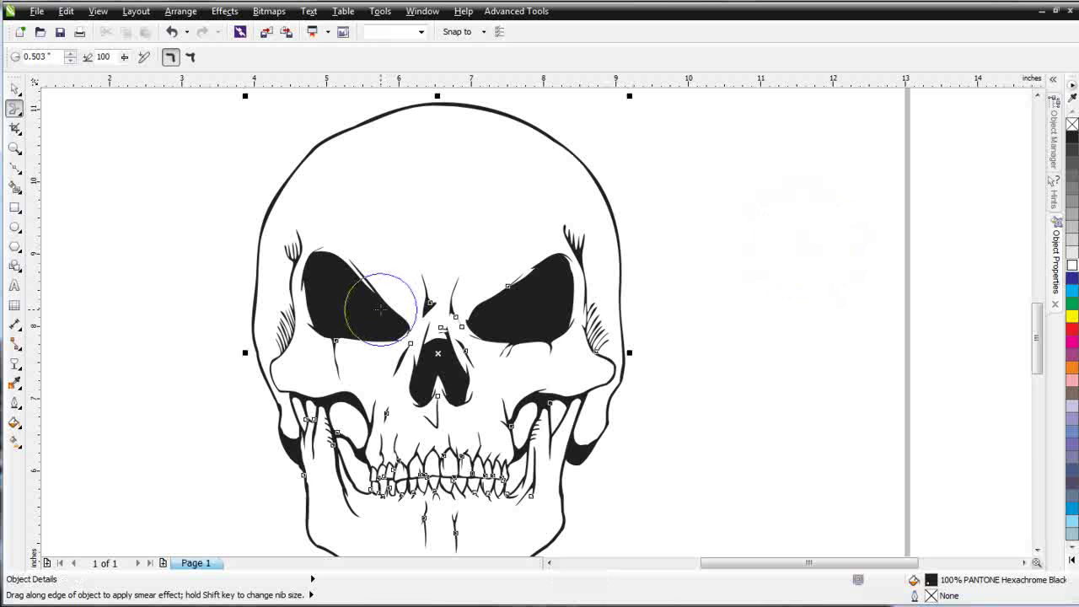
drag(383, 302, 385, 301)
mouse_move(542, 305)
mouse_down()
mouse_move(518, 277)
mouse_move(596, 299)
mouse_up()
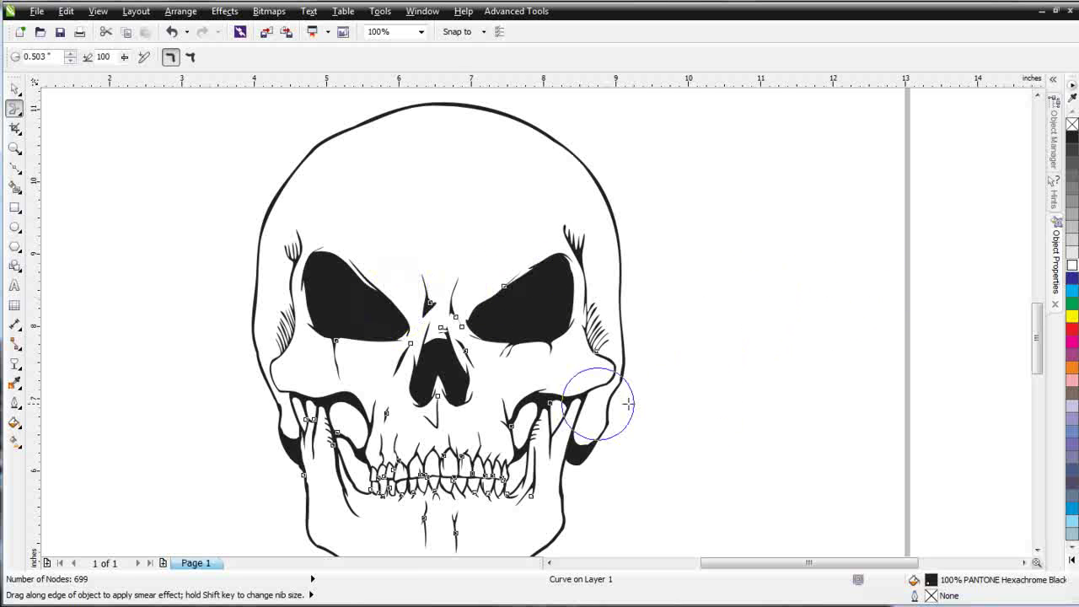
Step: Move the reshaped skull over the page's left edge to about x 0.835 and y 7.875 inches, and switch to DesignBase
scroll(486, 390, down, 1)
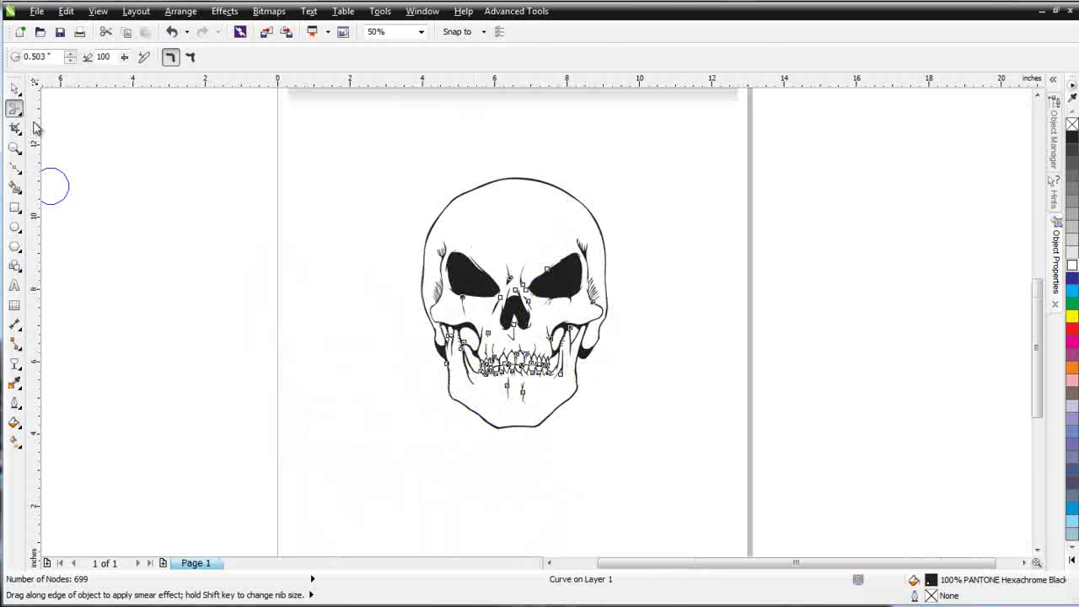
click(16, 88)
drag(513, 305, 309, 295)
key(alt+Tab)
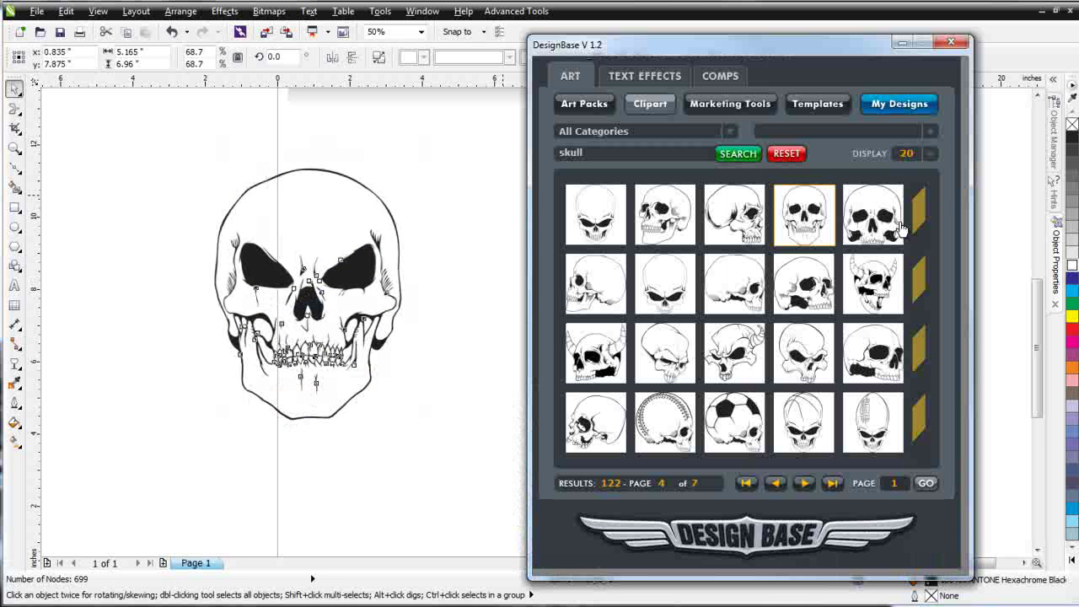
Step: Import the Skull_50 clipart into the current CorelDRAW document and place it beside the reshaped skull at about the same height
click(809, 217)
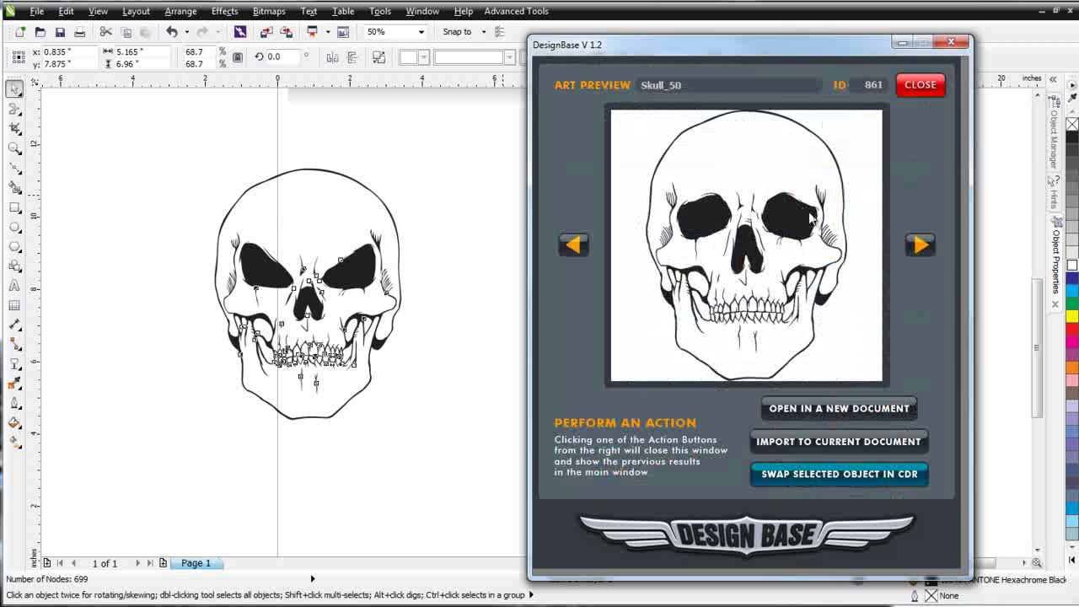
click(830, 447)
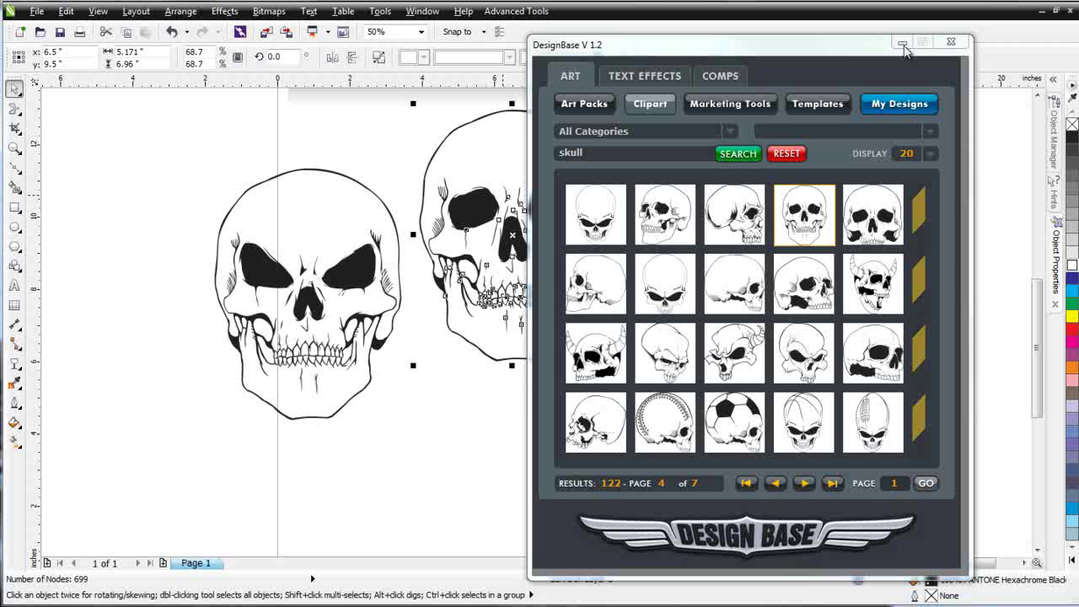
click(512, 251)
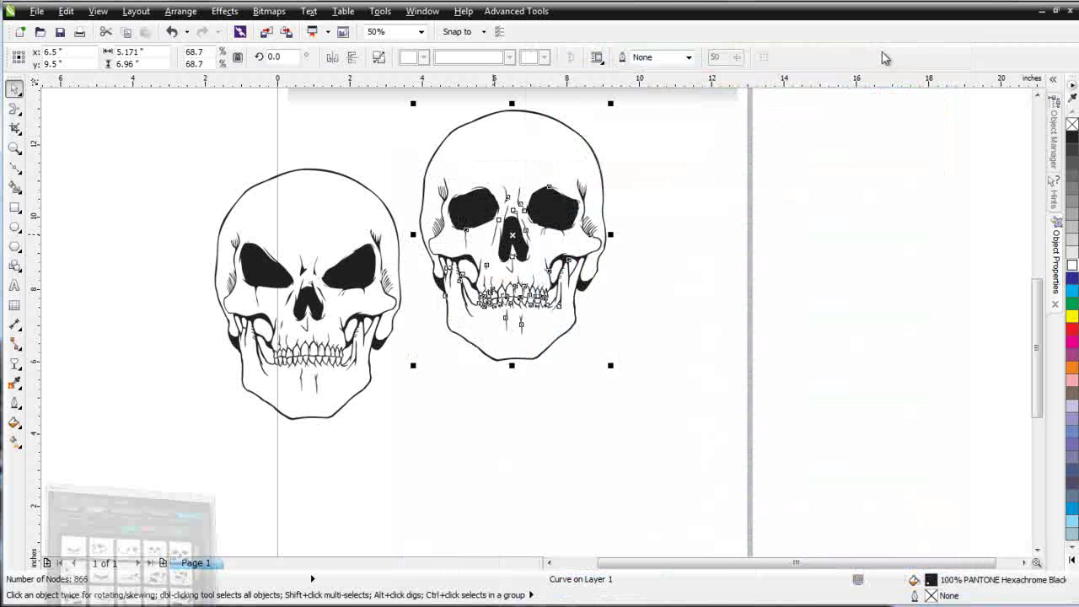
drag(512, 229, 504, 285)
click(179, 411)
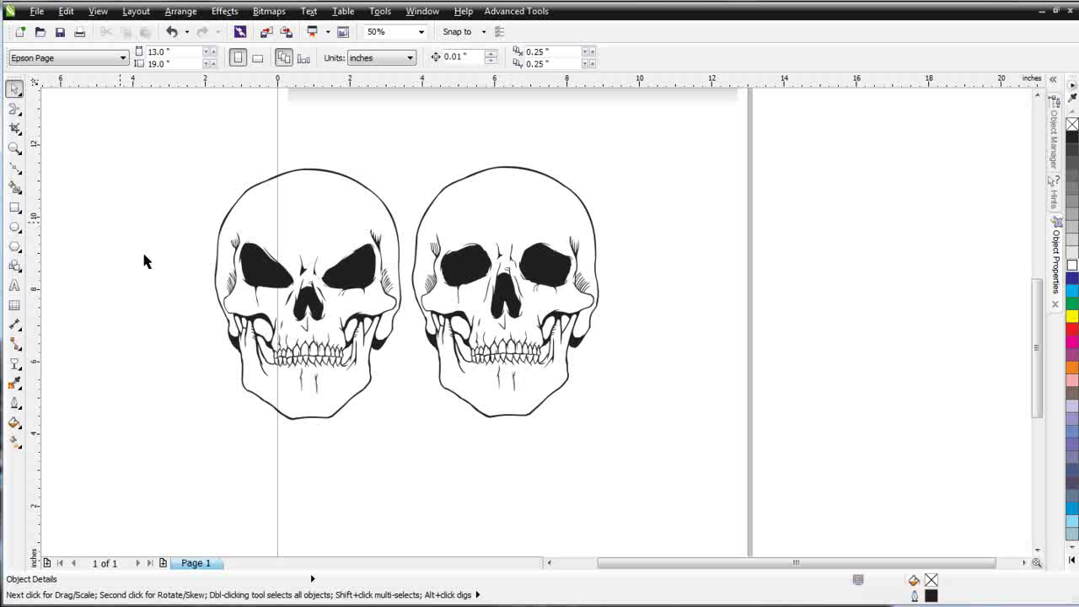
Step: Open the shape-editing tool group and activate the Repel tool
click(19, 117)
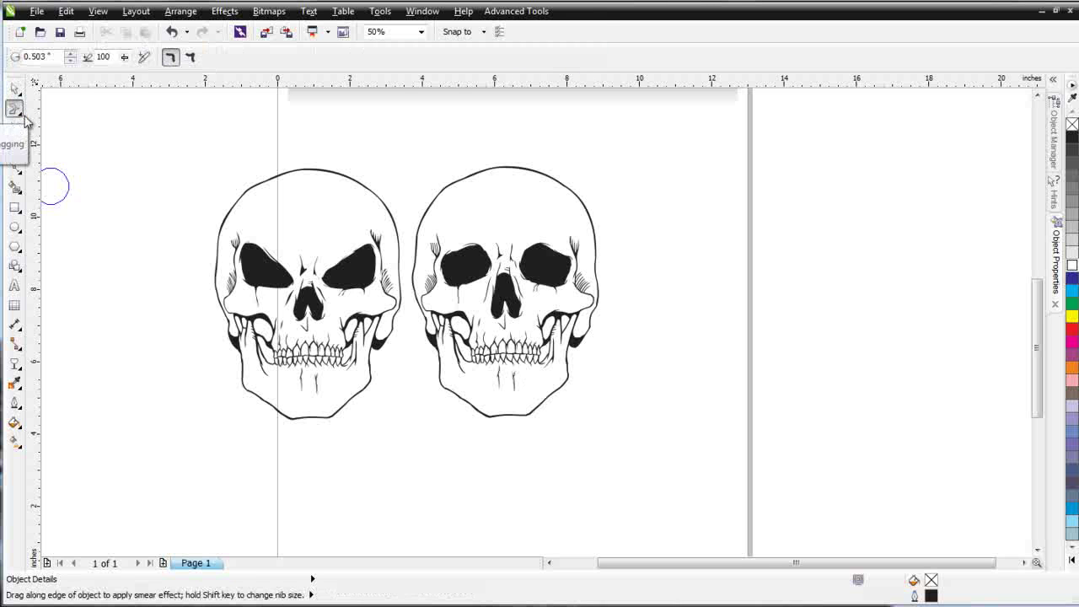
click(20, 115)
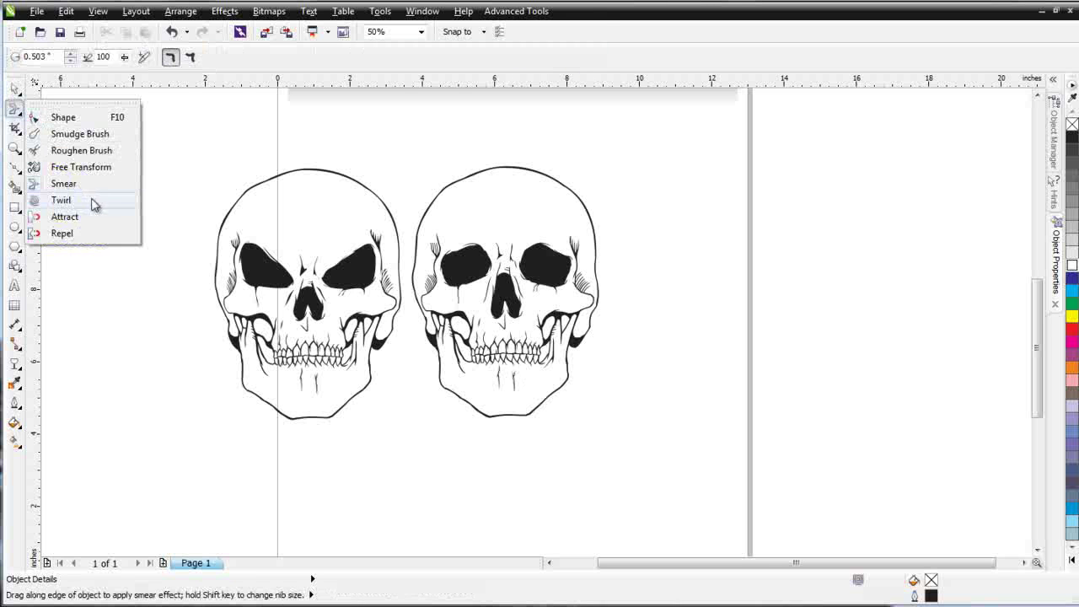
click(95, 232)
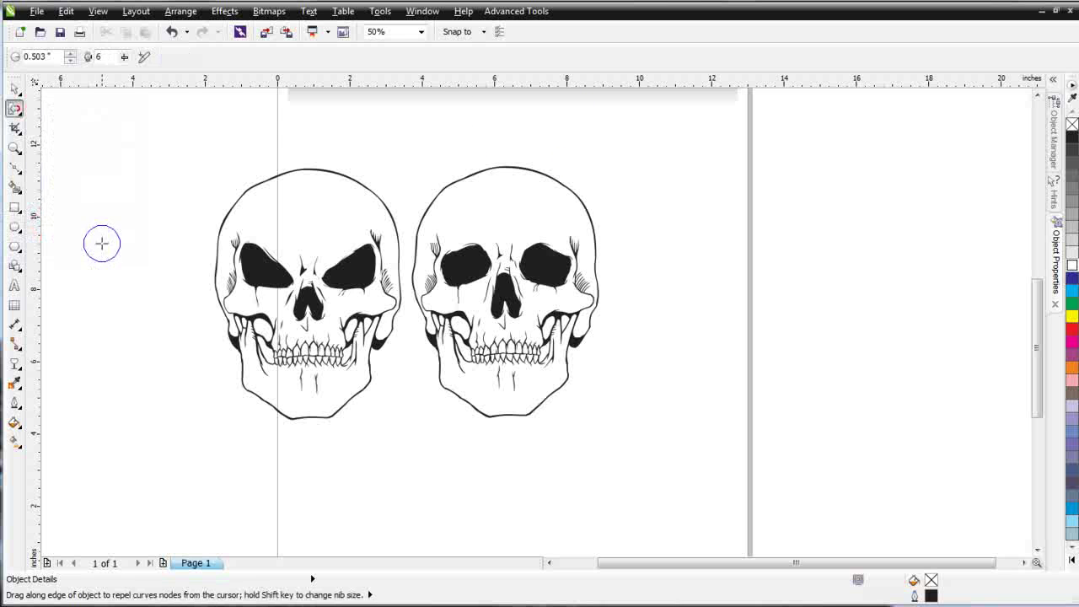